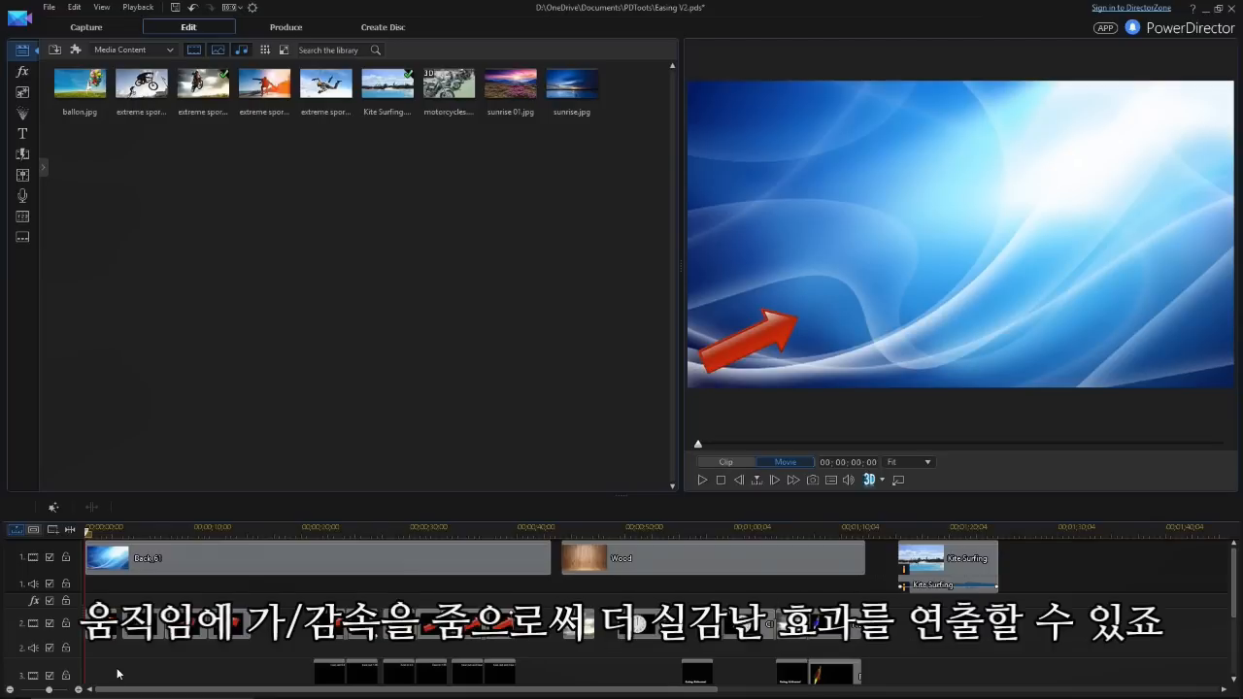
Open the first red arrow clip in PiP Designer and enable Ease out for its starting position keyframe in the object settings
{"action": "double_click", "coordinate": [103, 624]}
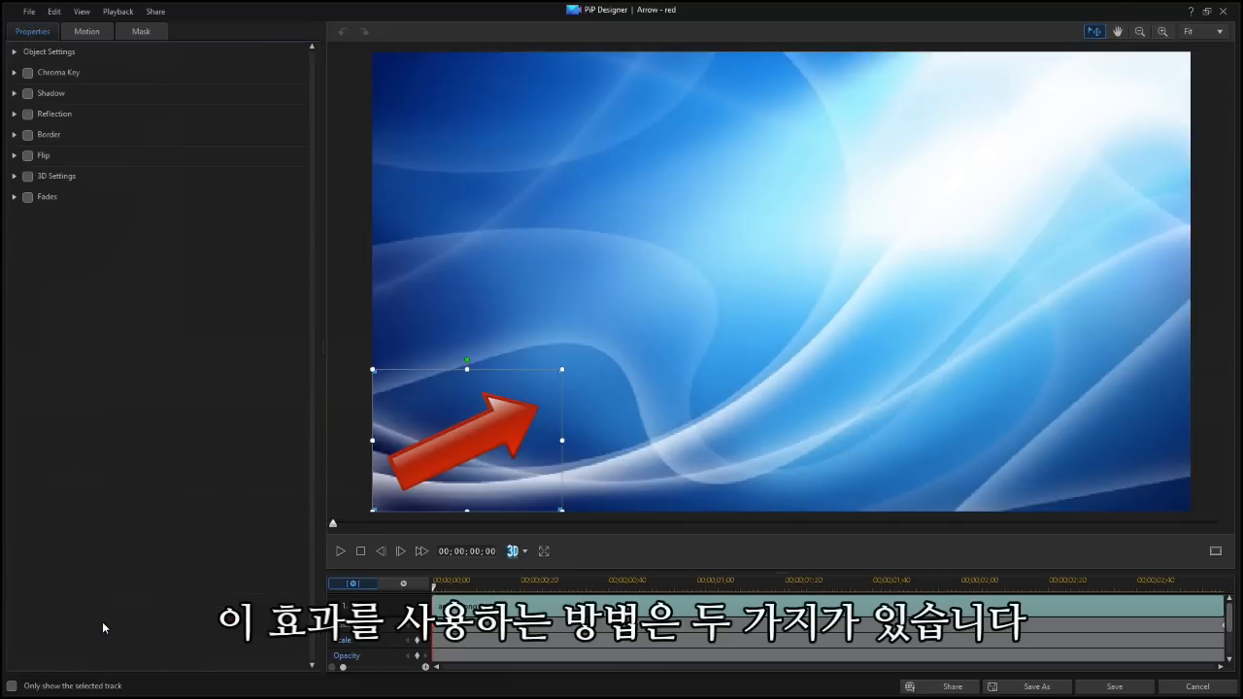
{"action": "left_click", "coordinate": [24, 37]}
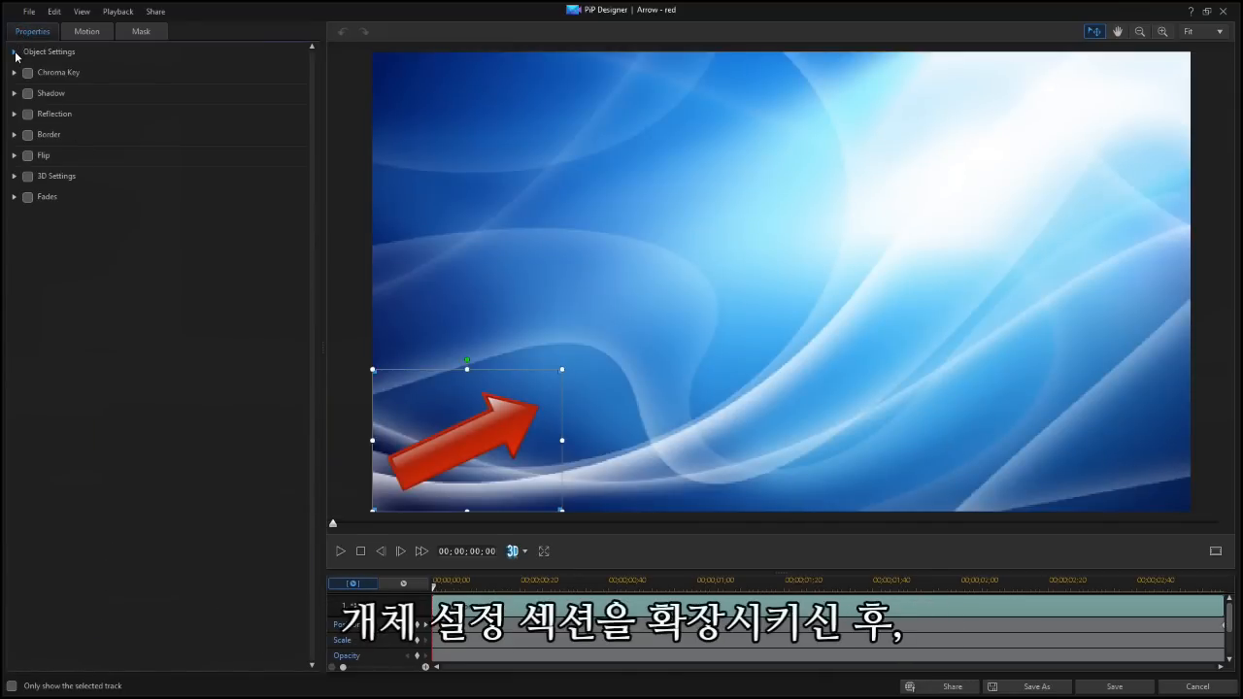
{"action": "left_click", "coordinate": [14, 54]}
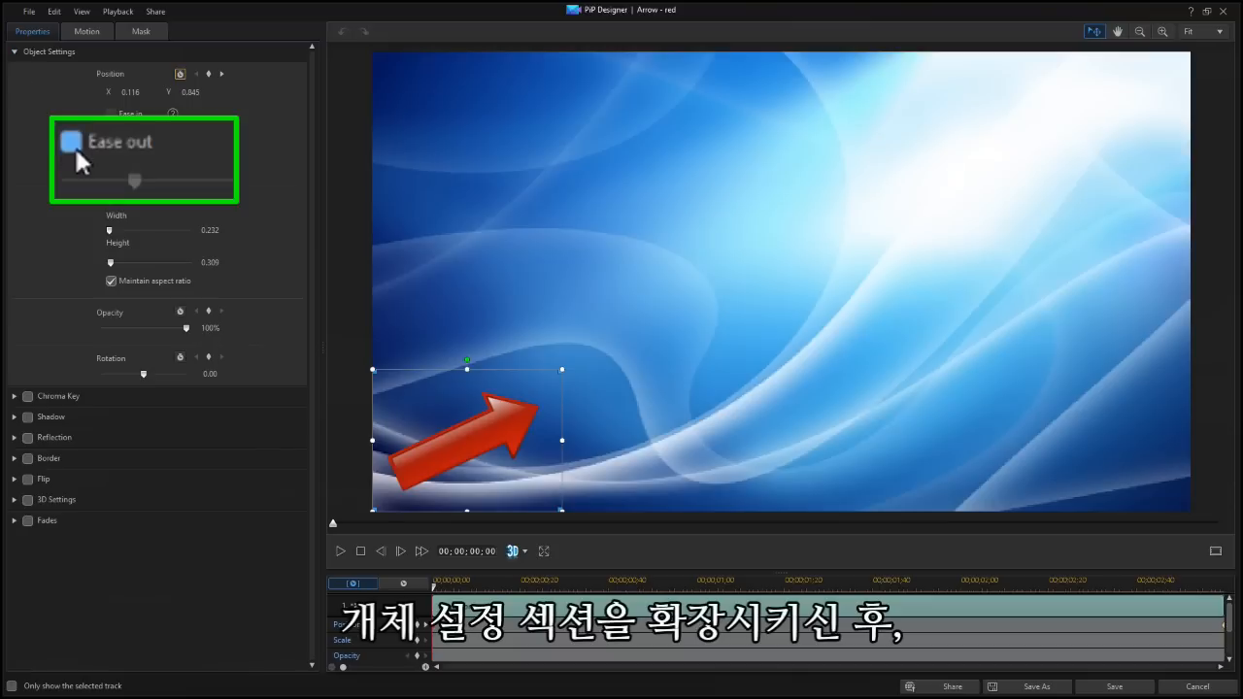
{"action": "left_click", "coordinate": [111, 152]}
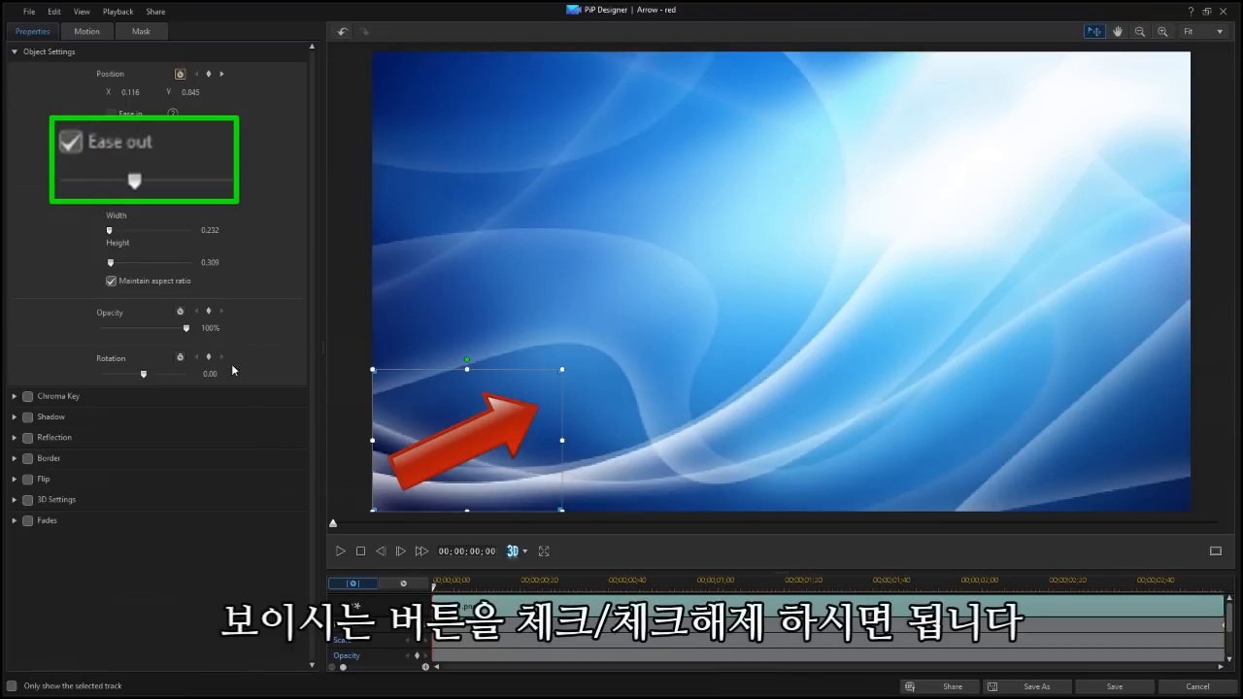
Switch Ease Out off and back on directly from the arrow's starting position keyframe
{"action": "right_click", "coordinate": [375, 672]}
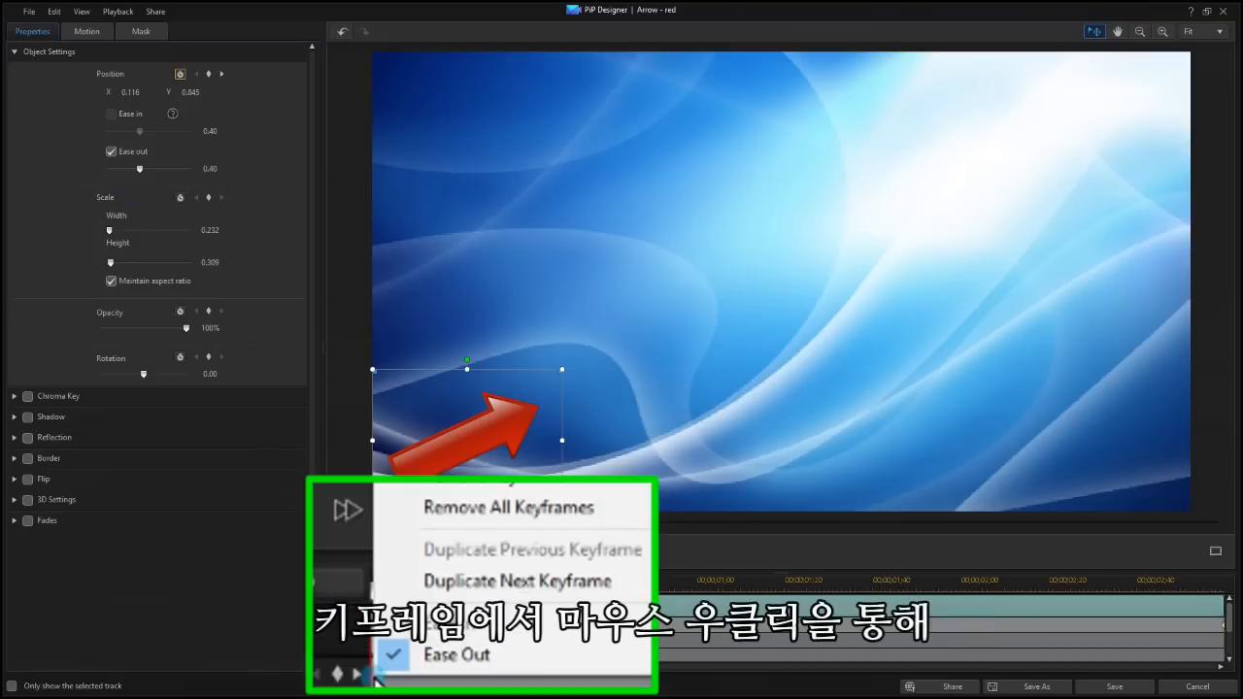
{"action": "left_click", "coordinate": [416, 658]}
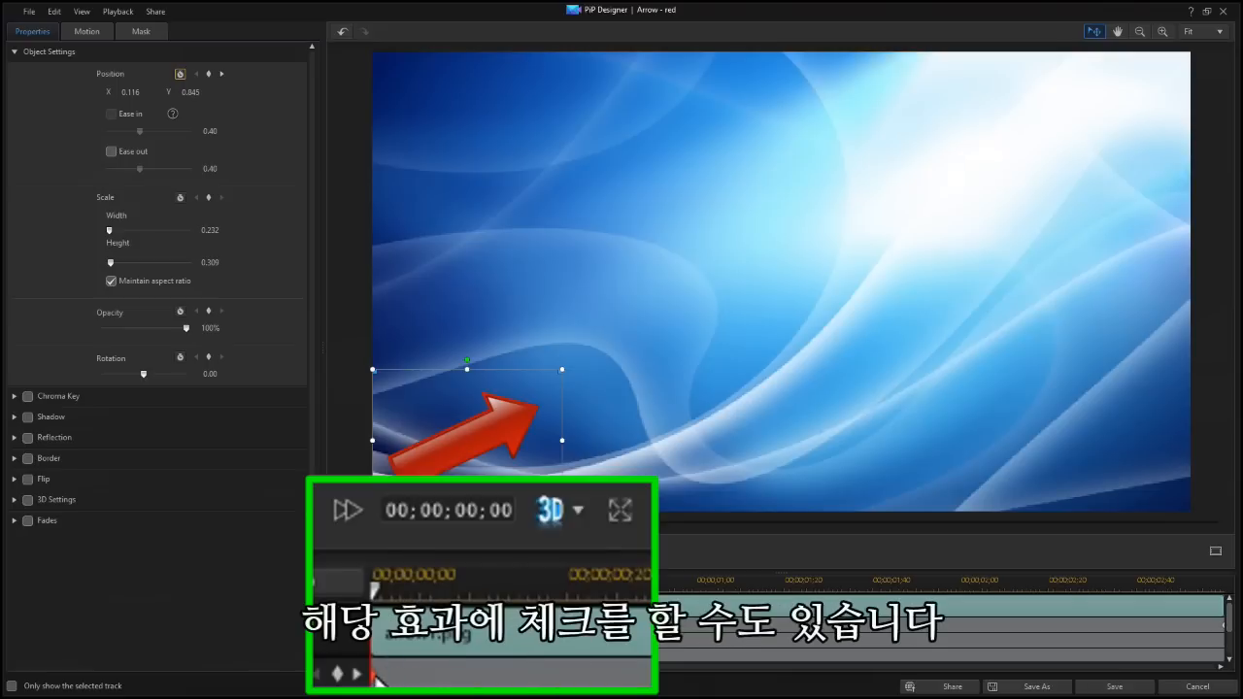
{"action": "right_click", "coordinate": [375, 673]}
{"action": "left_click", "coordinate": [454, 618]}
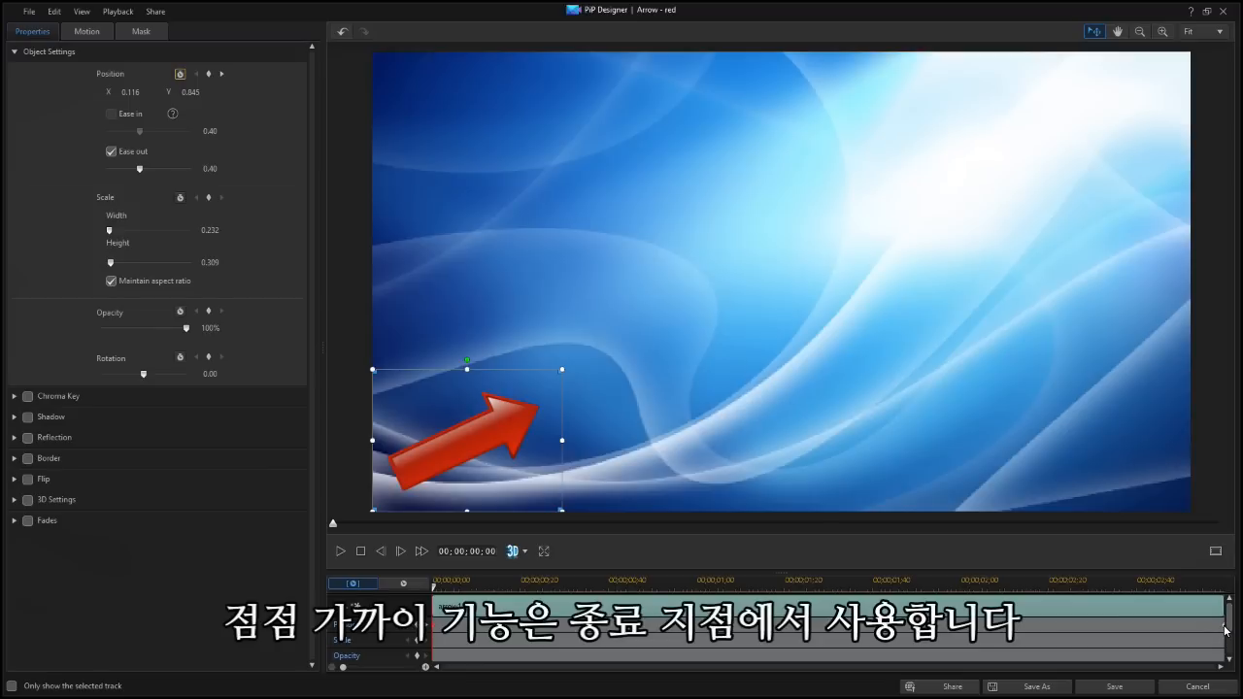
Enable Ease In on the arrow's last position keyframe, and both Ease In and Ease Out on the middle keyframe at 00;00;01;37
{"action": "right_click", "coordinate": [1225, 630]}
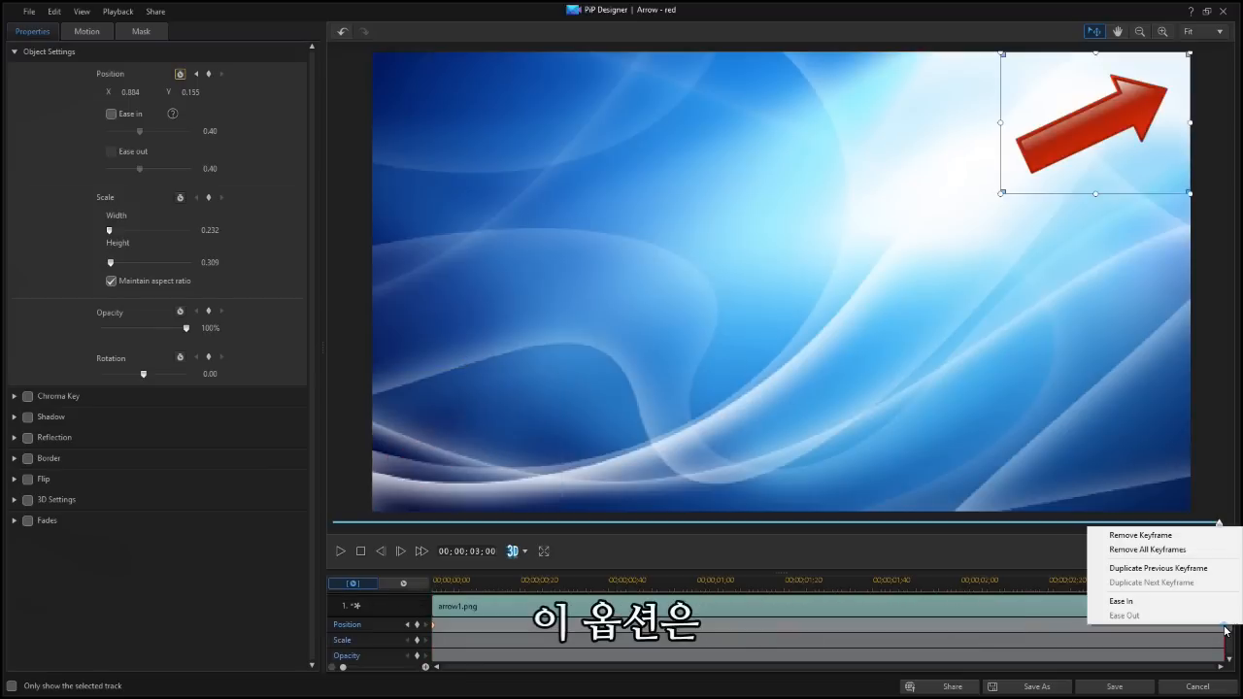
{"action": "left_click", "coordinate": [1145, 602]}
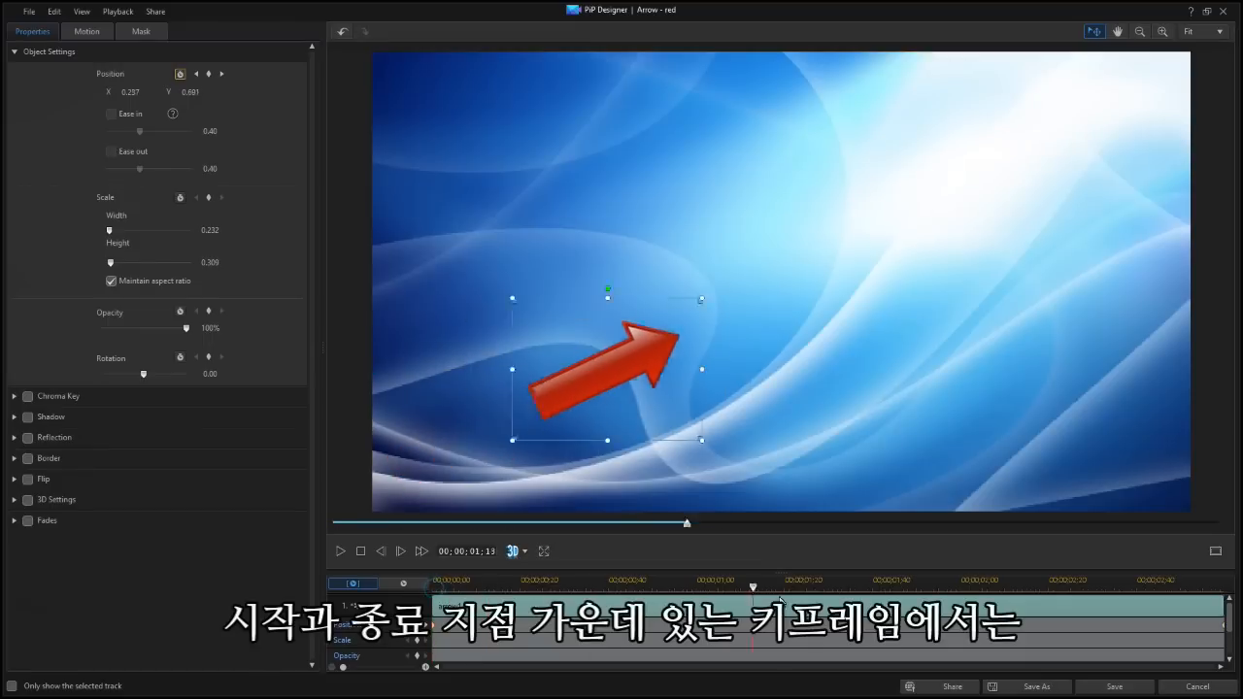
{"action": "left_click_drag", "start_coordinate": [779, 599], "coordinate": [861, 595]}
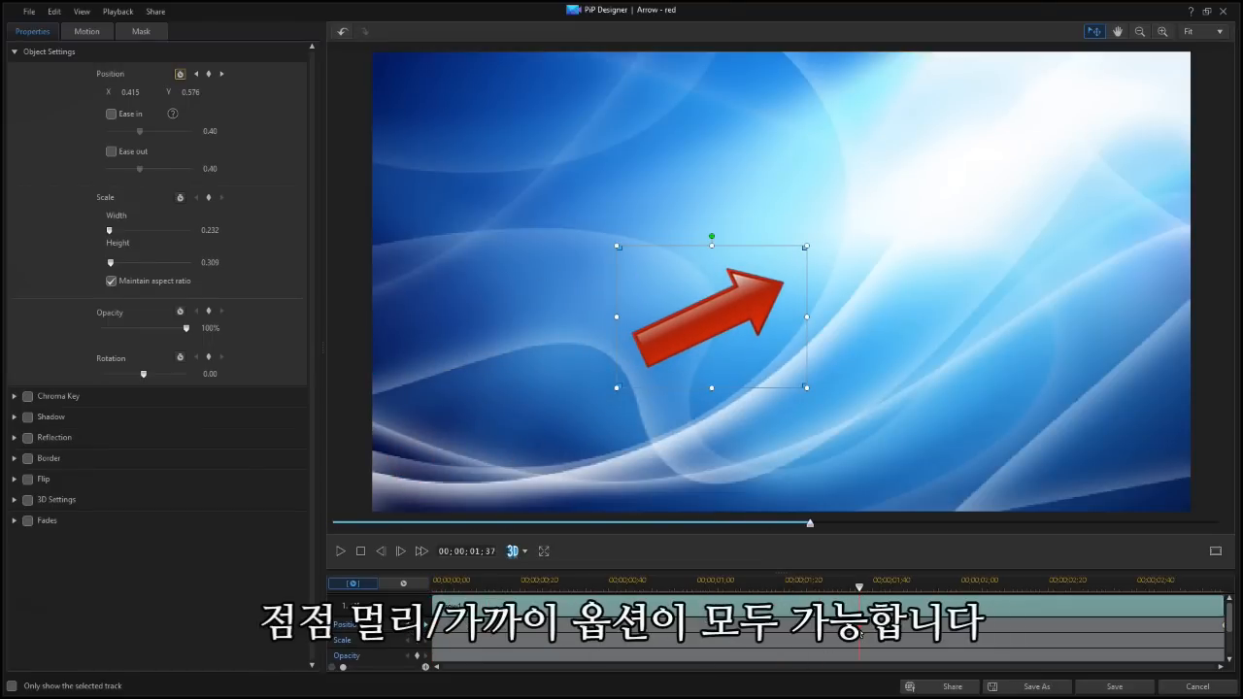
{"action": "right_click", "coordinate": [860, 631]}
{"action": "left_click", "coordinate": [889, 606]}
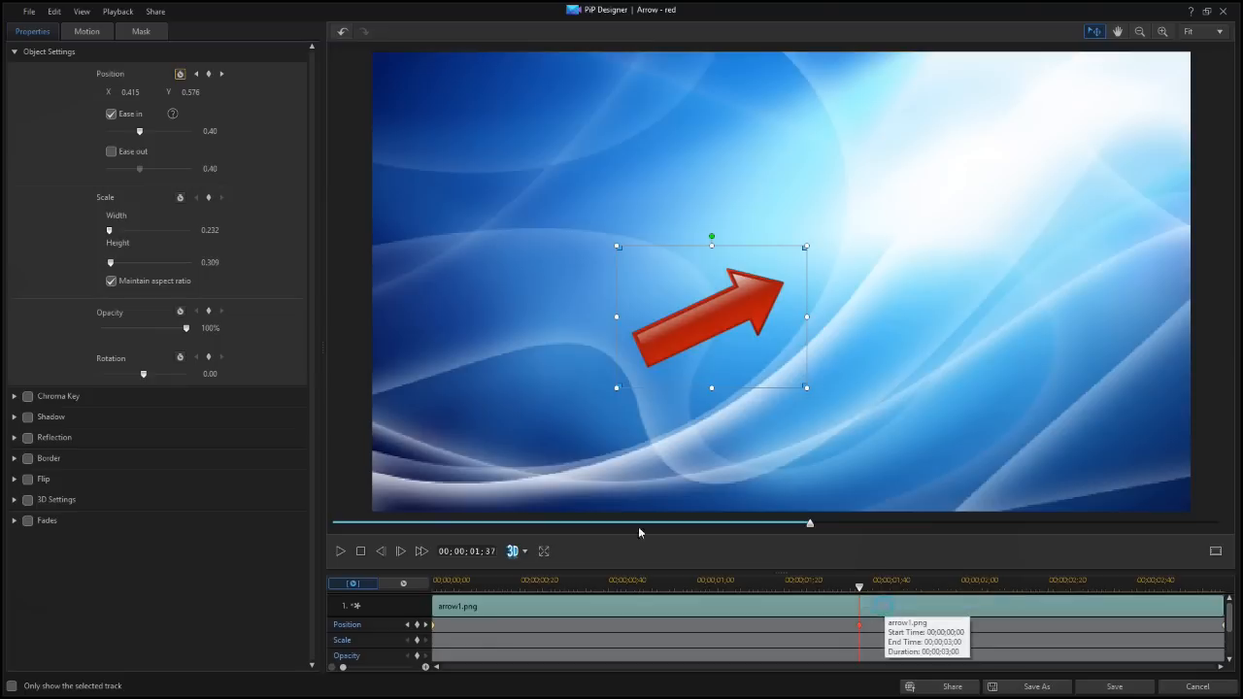
{"action": "left_click", "coordinate": [112, 153]}
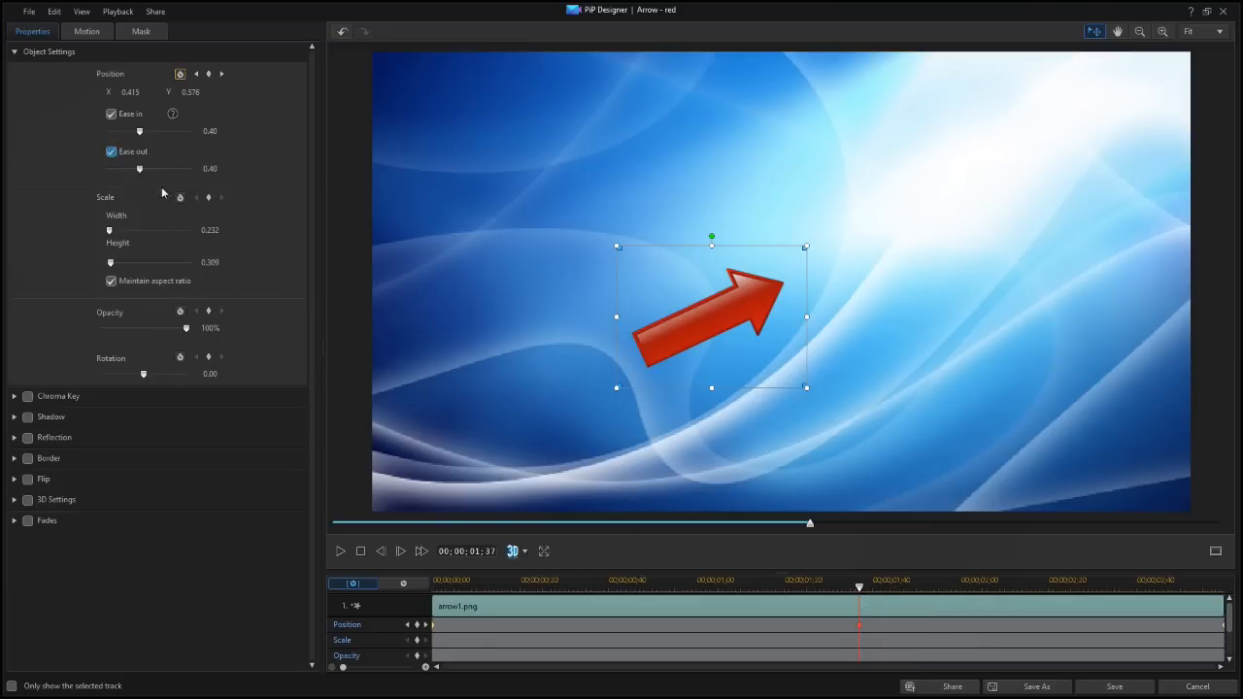
{"action": "right_click", "coordinate": [861, 628]}
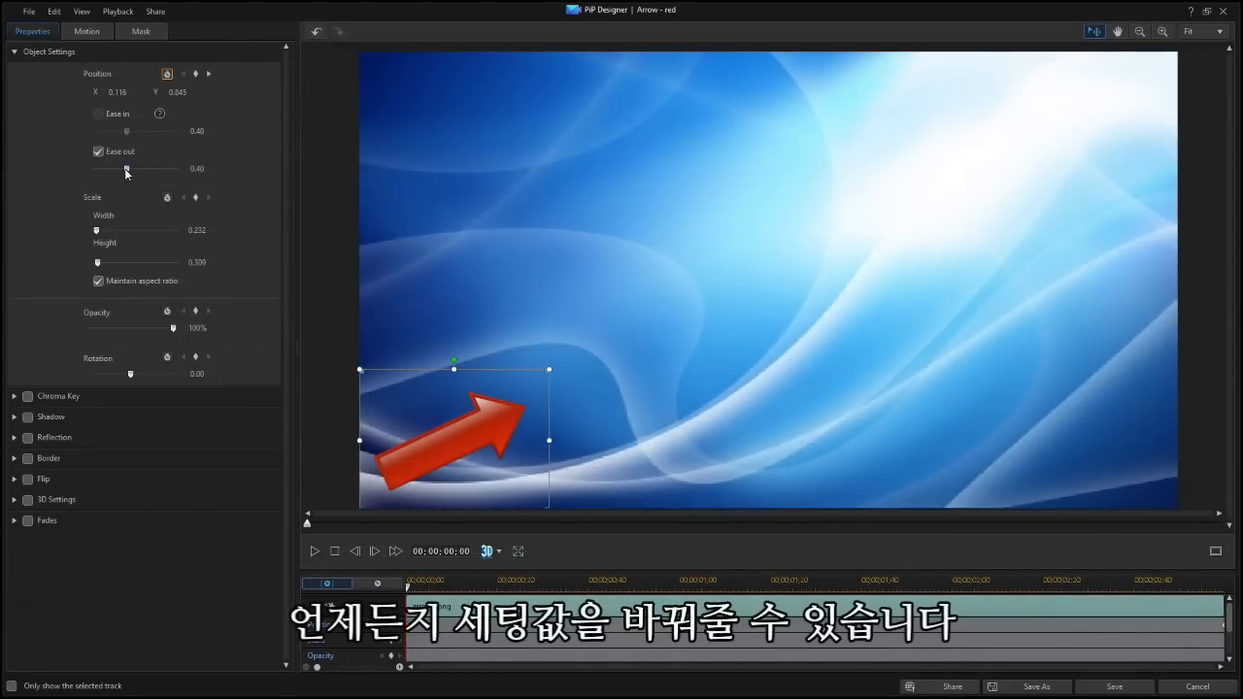
Try Ease out strengths of 1.00 and 0.01 on the arrow's starting keyframe, and settle on 0.60
{"action": "left_click_drag", "start_coordinate": [126, 171], "coordinate": [198, 185]}
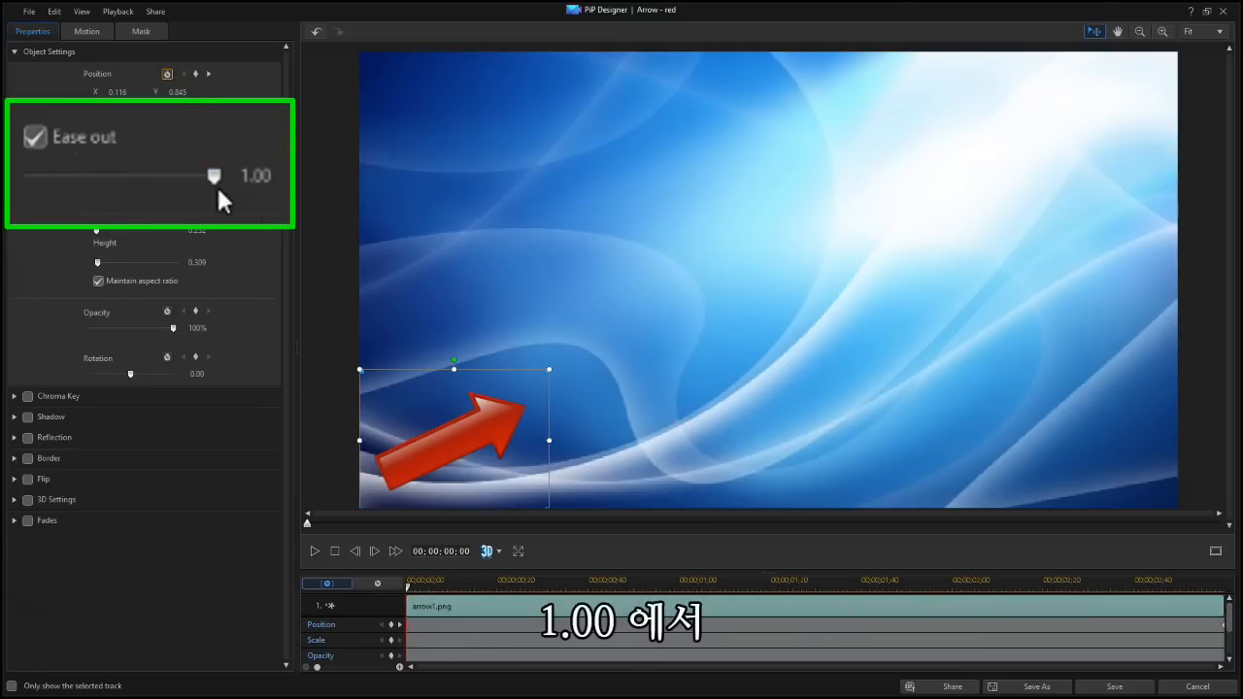
{"action": "left_click_drag", "start_coordinate": [195, 177], "coordinate": [23, 181]}
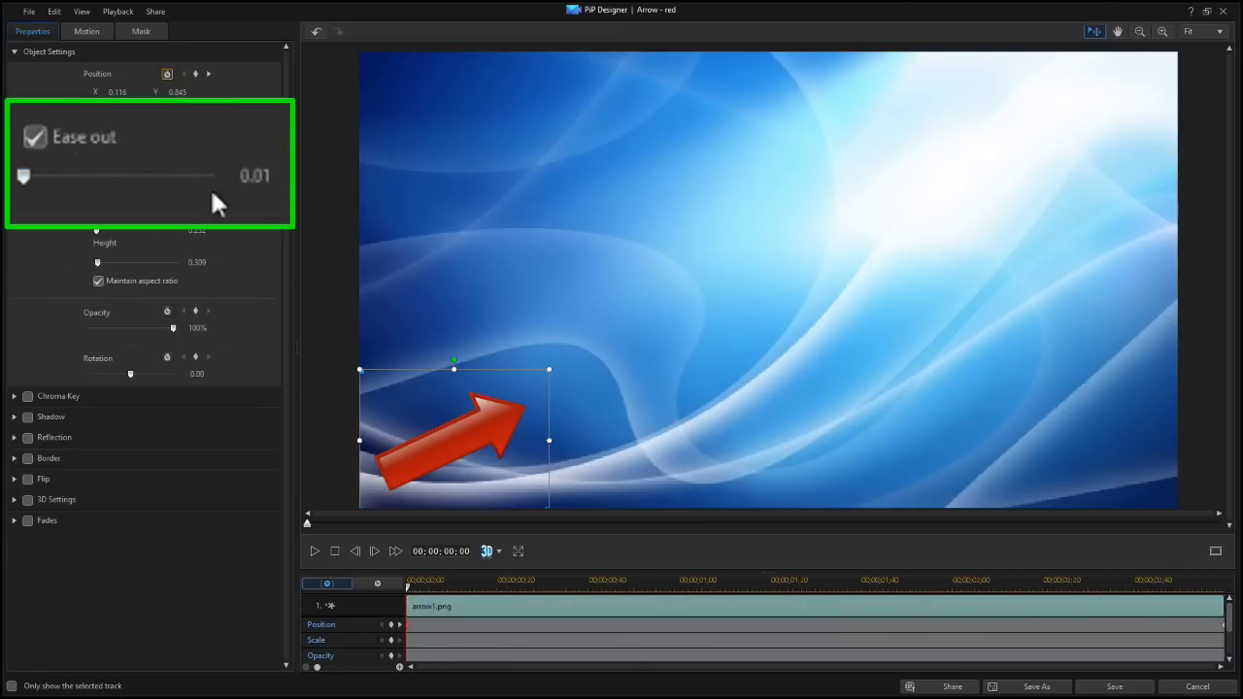
{"action": "left_click", "coordinate": [274, 178]}
{"action": "type", "text": "0.60"}
{"action": "key", "text": "Return"}
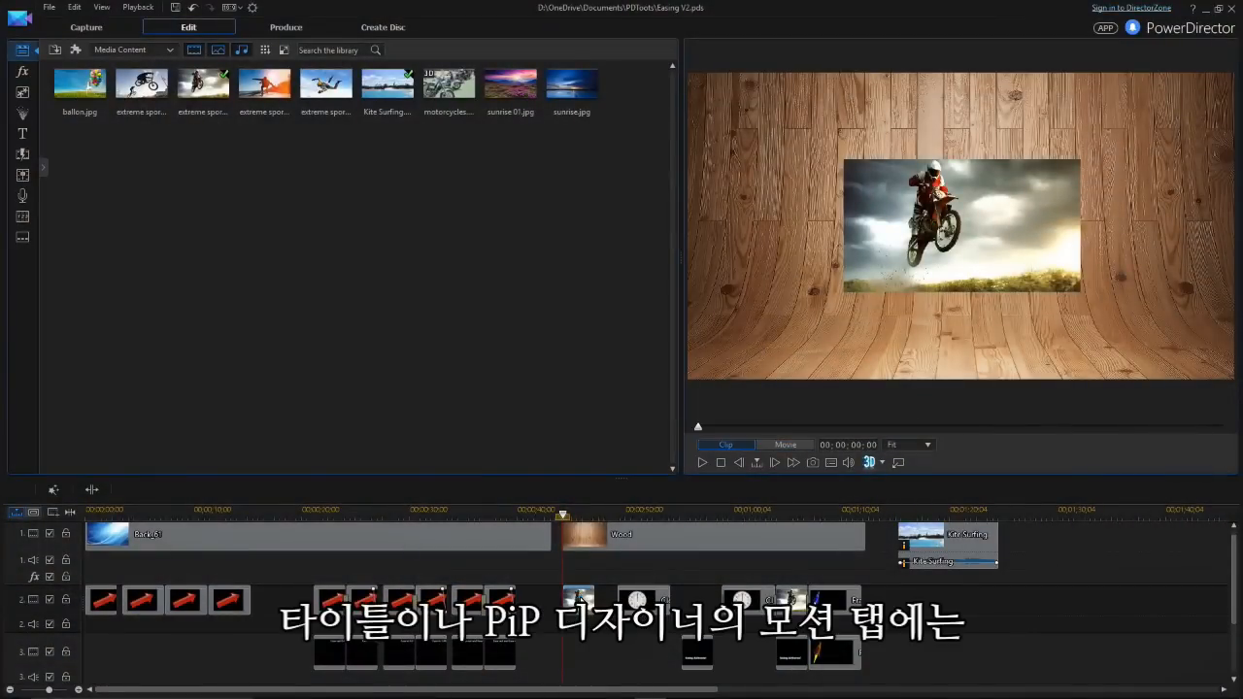
Open the extreme sports 02 clip in PiP Designer, apply the dotted L-shaped motion path and preview it
{"action": "double_click", "coordinate": [579, 596]}
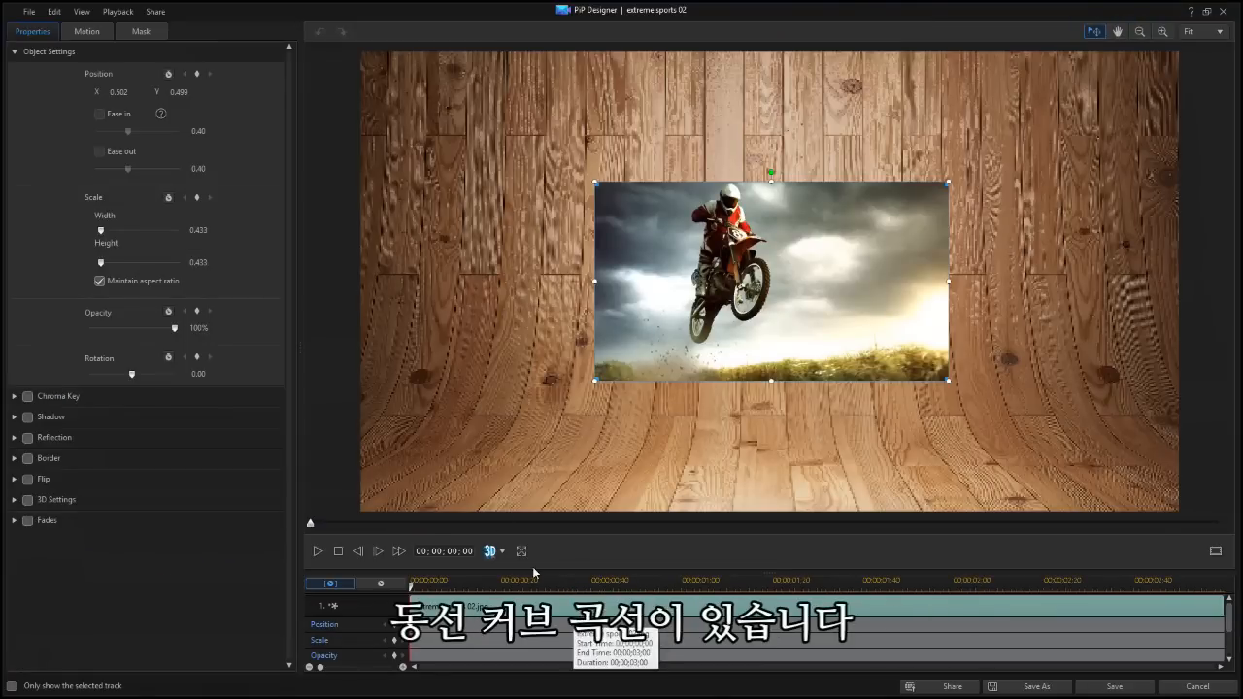
{"action": "left_click", "coordinate": [88, 32]}
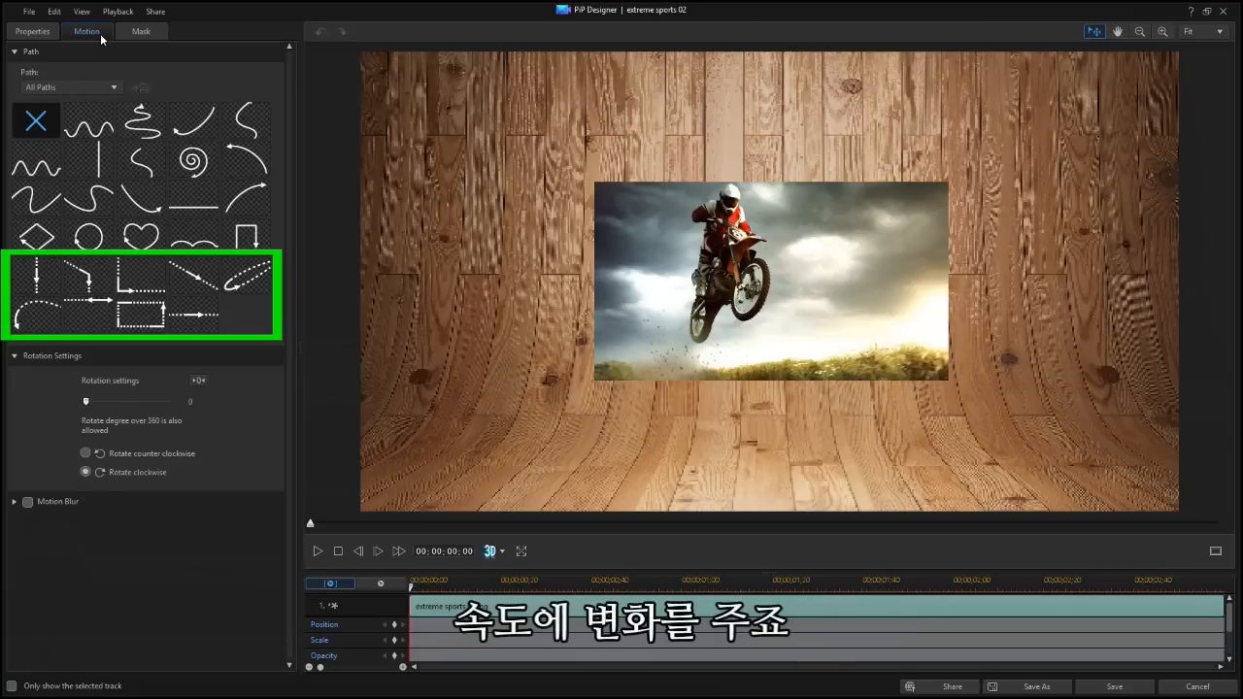
{"action": "left_click", "coordinate": [134, 282]}
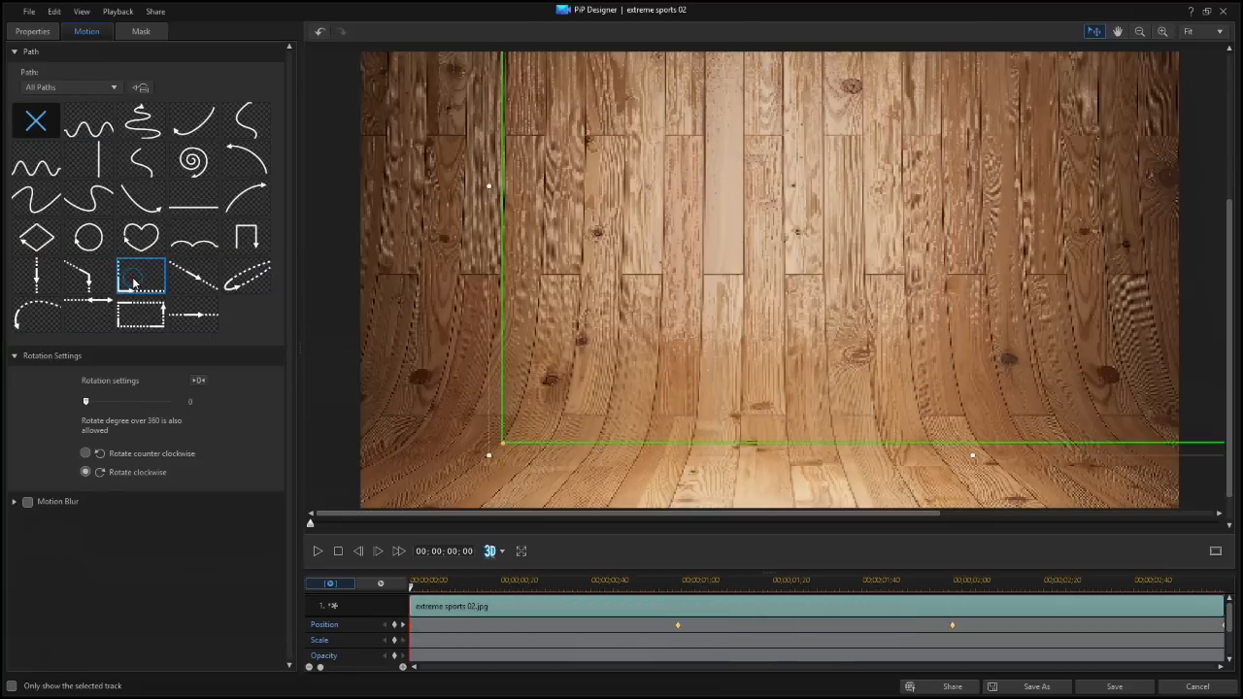
{"action": "left_click", "coordinate": [317, 551]}
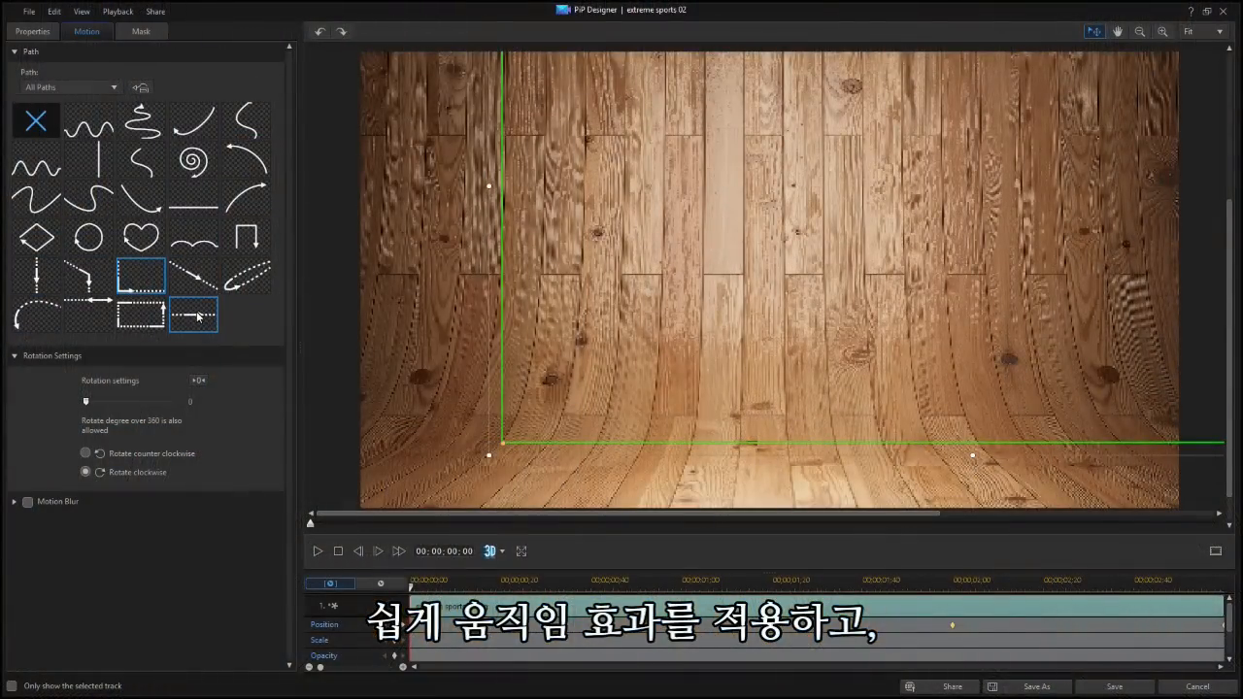
Replace the motion path with the dotted straight horizontal one running left to right, and preview it
{"action": "left_click", "coordinate": [197, 316]}
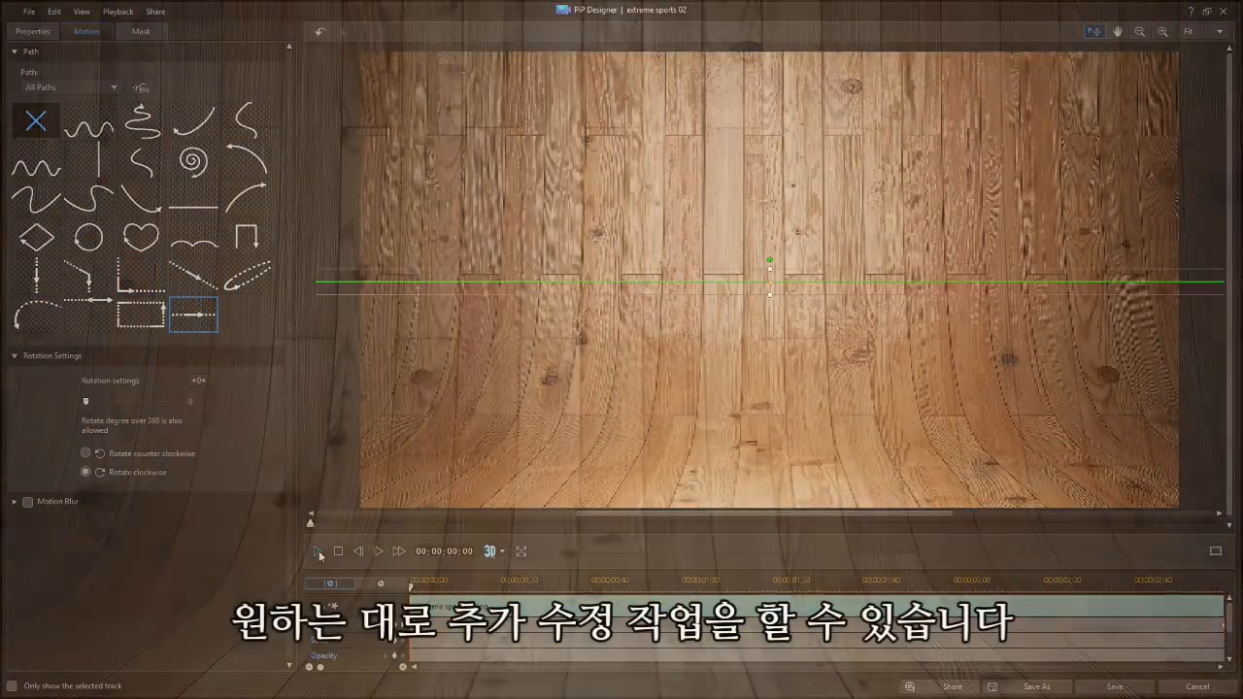
{"action": "left_click", "coordinate": [318, 551]}
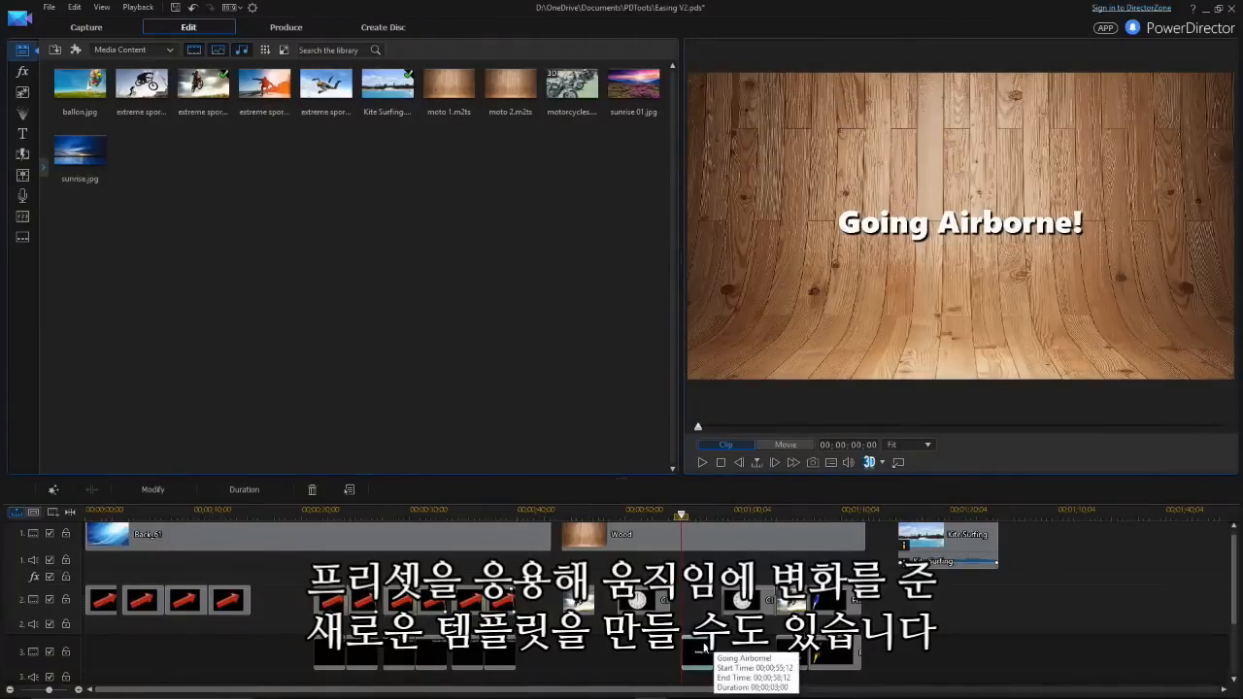
Open the "Going Airborne!" title and keyframe its position from X 1.184, Y 0.917 at the start to X 0.250, Y 0.846 at 00;00;03;00
{"action": "double_click", "coordinate": [703, 646]}
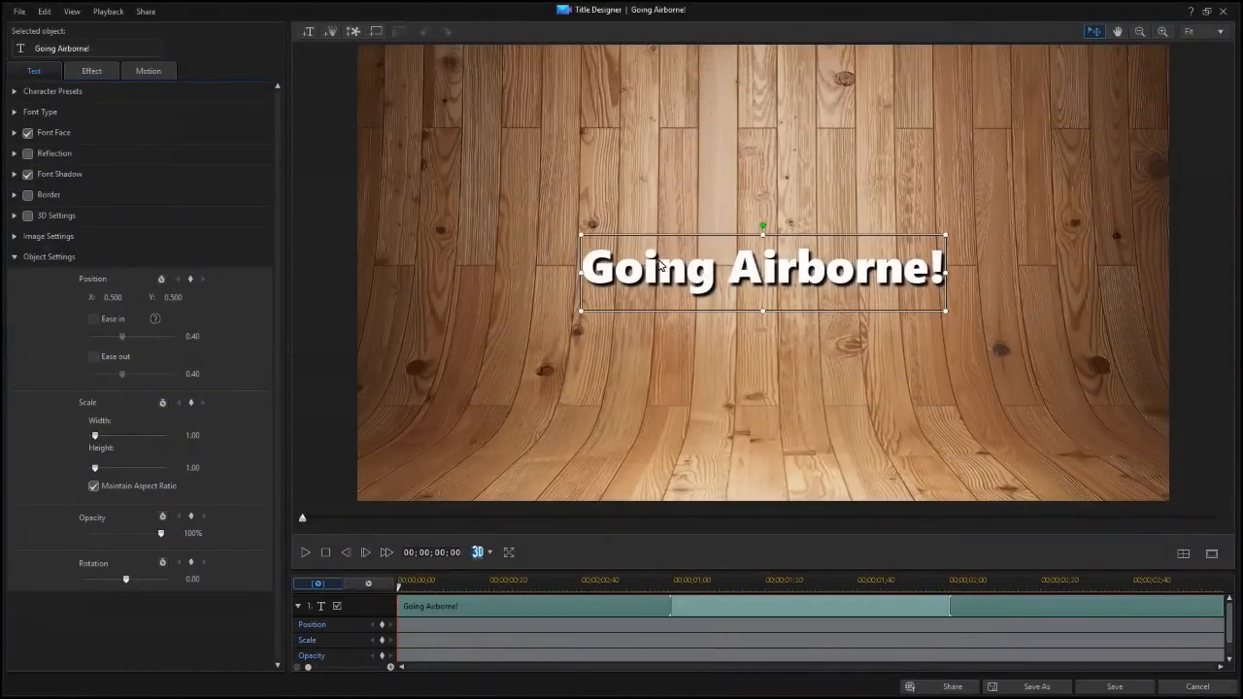
{"action": "left_click_drag", "start_coordinate": [604, 236], "coordinate": [1154, 422]}
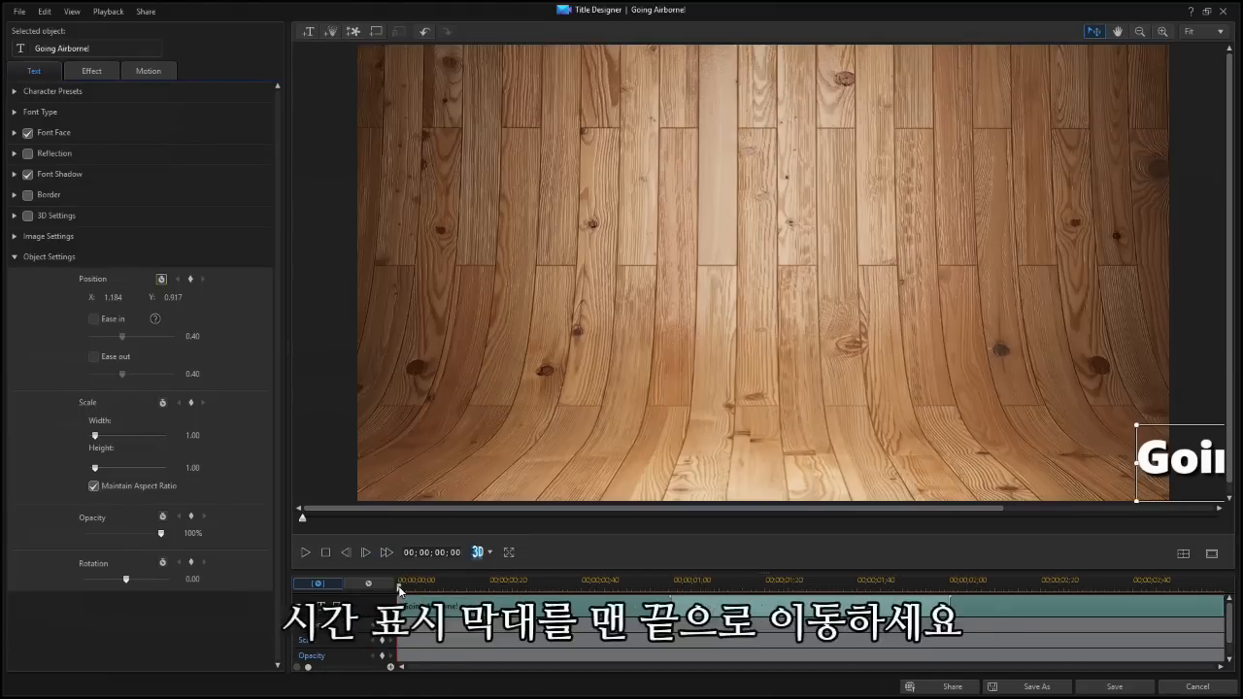
{"action": "left_click_drag", "start_coordinate": [399, 589], "coordinate": [1234, 627]}
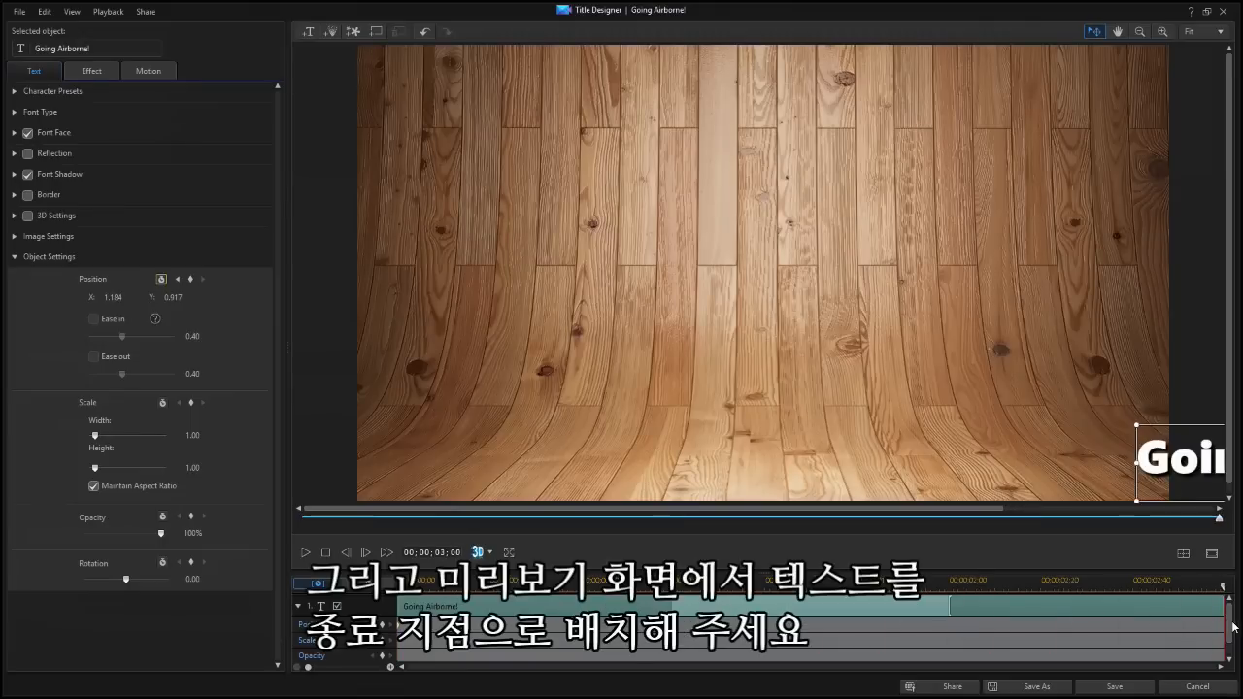
{"action": "left_click_drag", "start_coordinate": [1159, 427], "coordinate": [398, 398]}
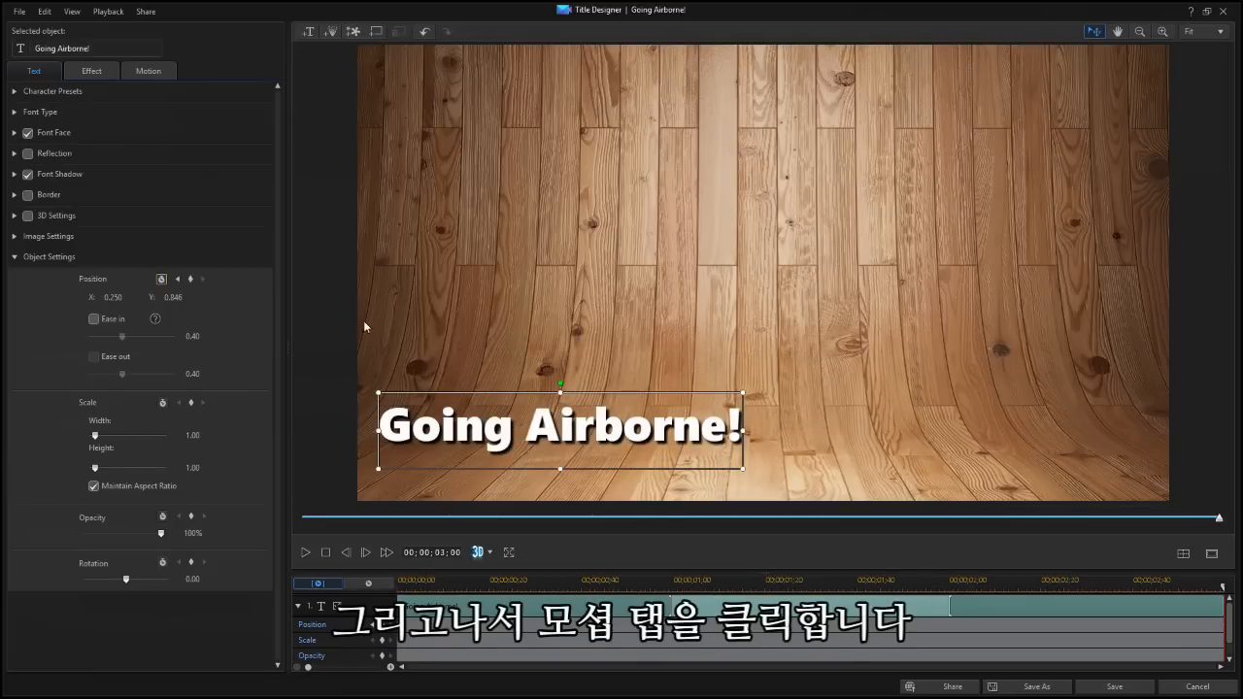
Bend the title's straight motion path upward into a high arch across the frame and return playback to the start
{"action": "left_click", "coordinate": [148, 72]}
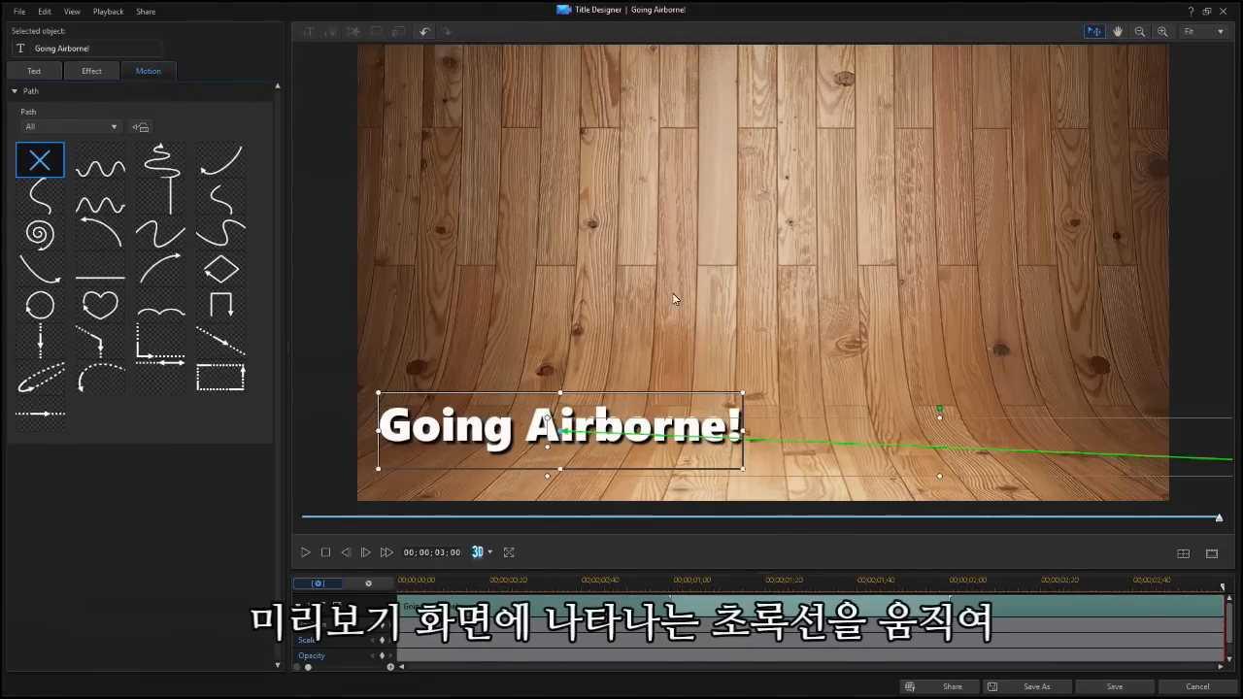
{"action": "left_click_drag", "start_coordinate": [1007, 451], "coordinate": [906, 107]}
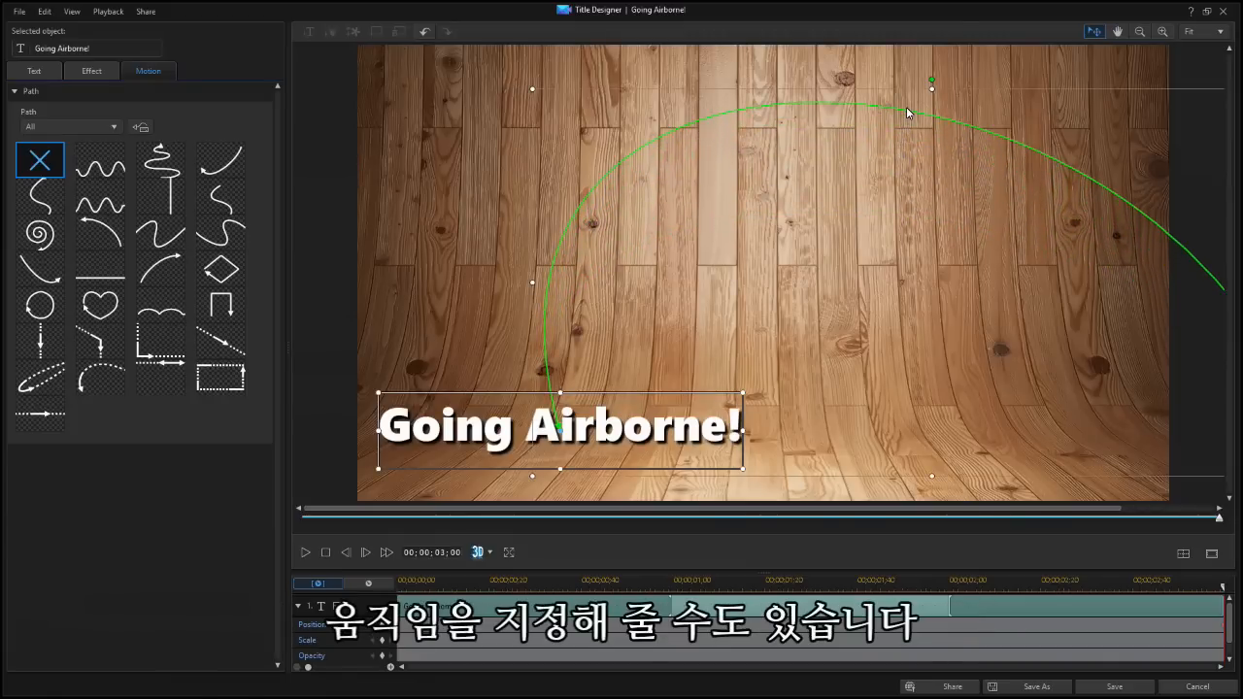
{"action": "left_click", "coordinate": [327, 552]}
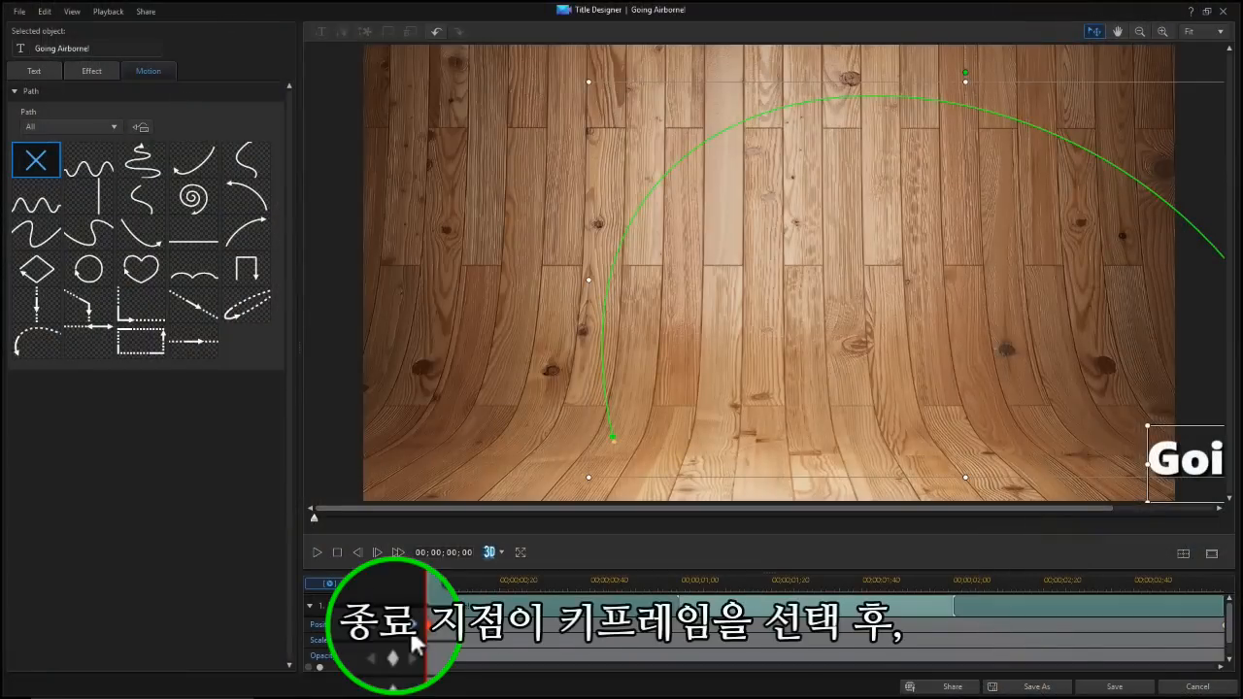
Enable Ease in on the title's ending position keyframe and increase its strength
{"action": "left_click", "coordinate": [412, 631]}
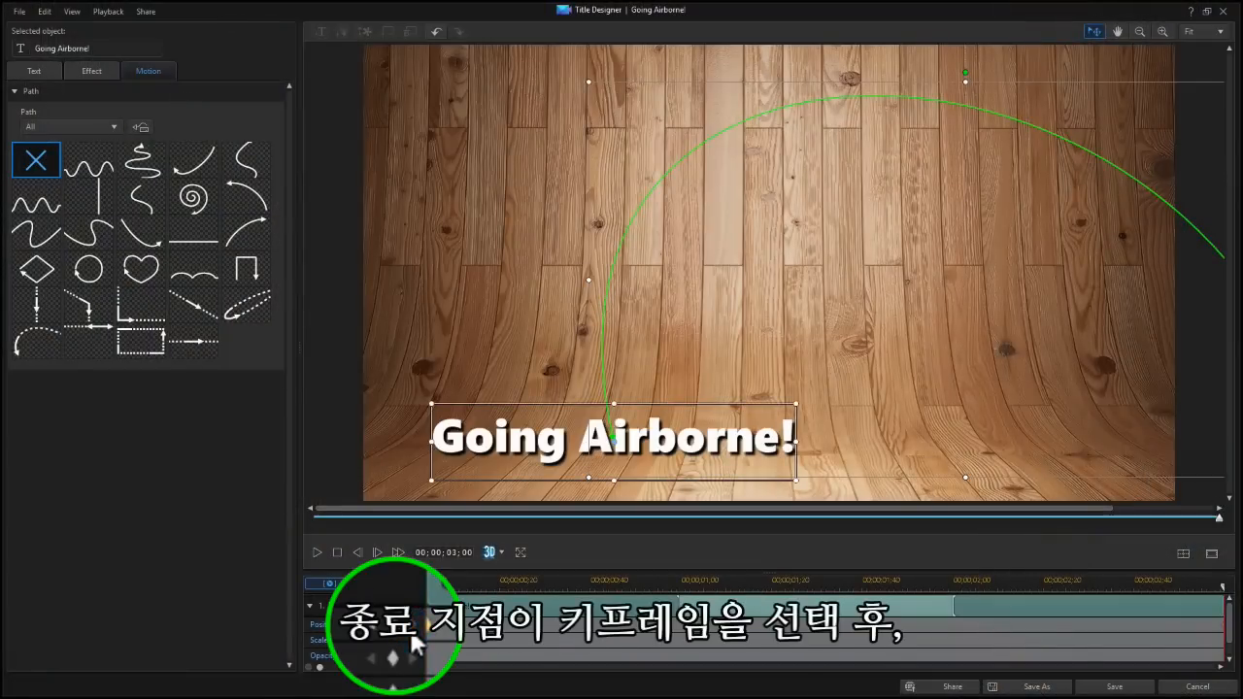
{"action": "left_click", "coordinate": [39, 74]}
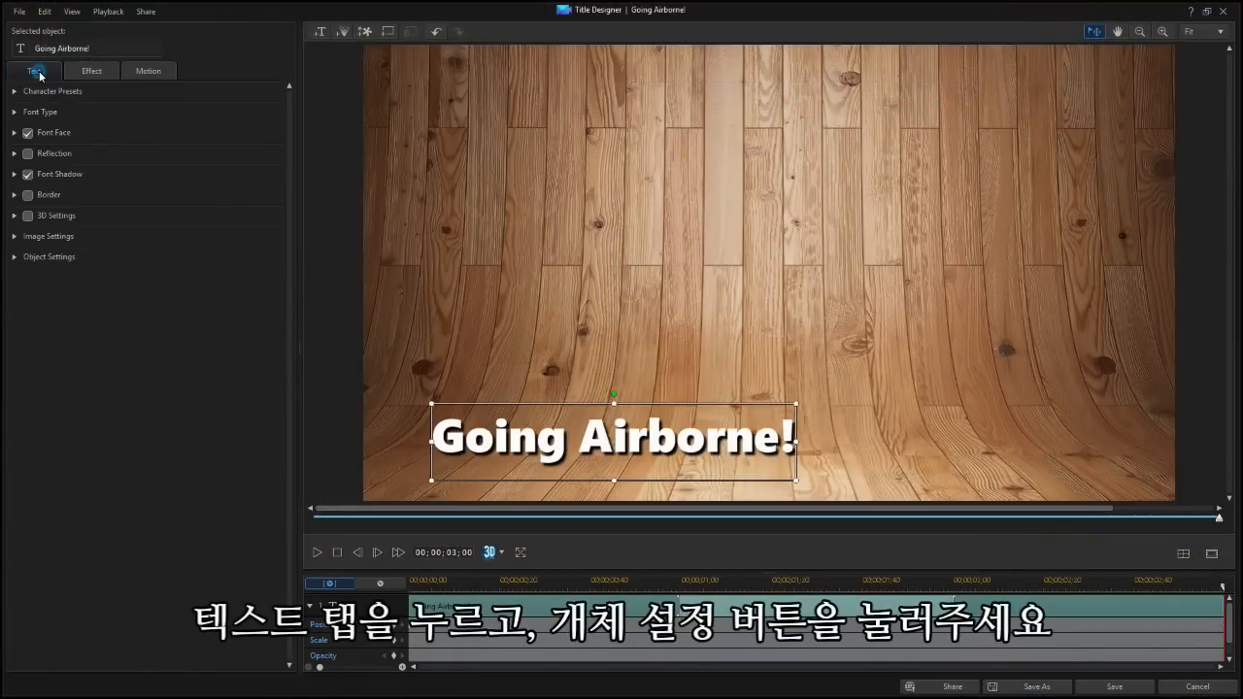
{"action": "left_click", "coordinate": [13, 258]}
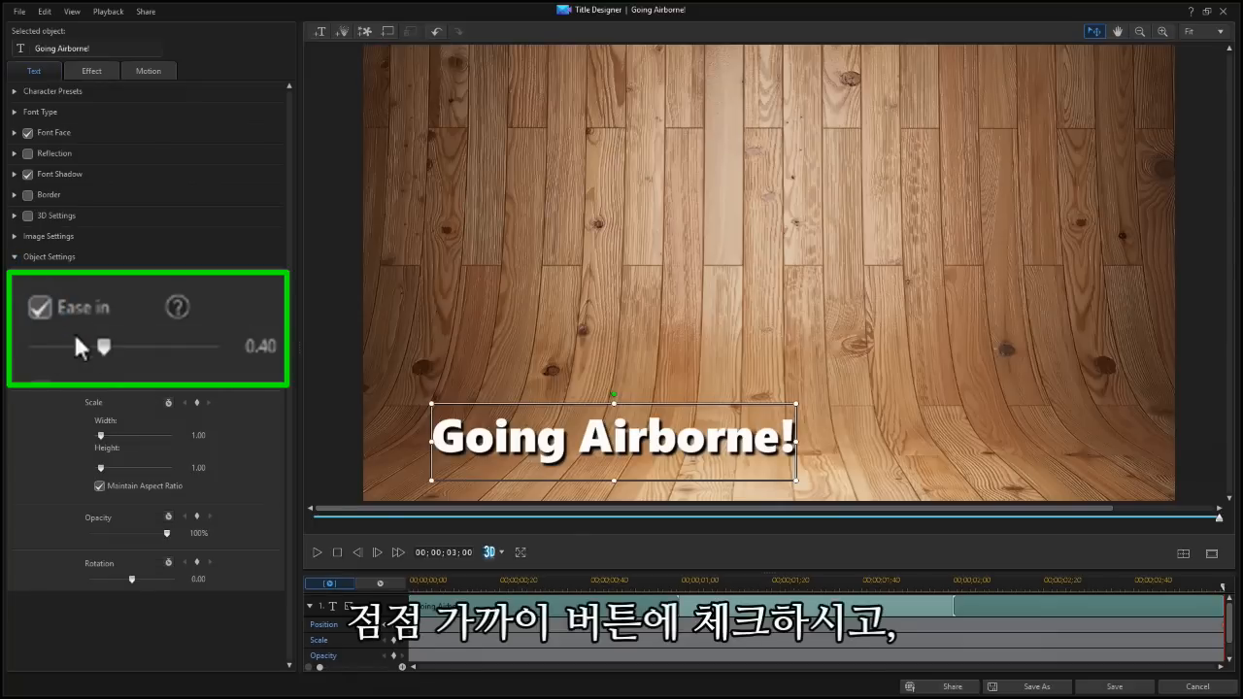
{"action": "left_click_drag", "start_coordinate": [103, 346], "coordinate": [206, 343]}
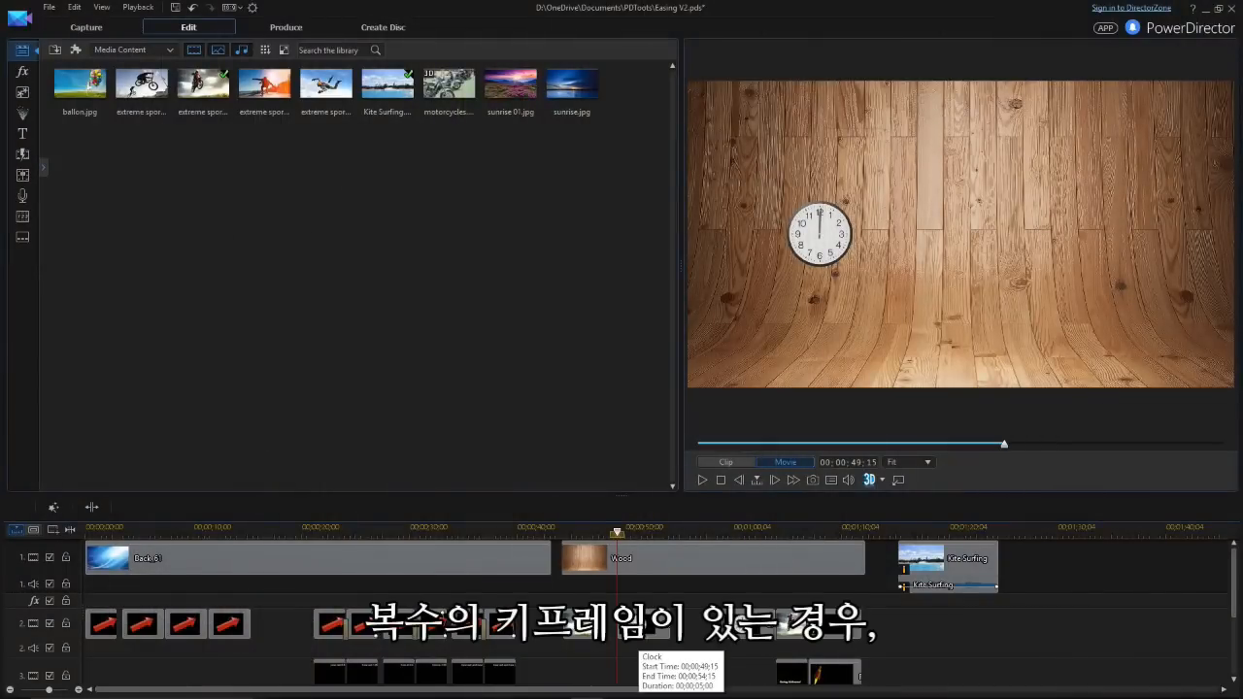
Open the clock clip on the second track in the PiP Designer and apply the diamond motion path
{"action": "left_click", "coordinate": [637, 627]}
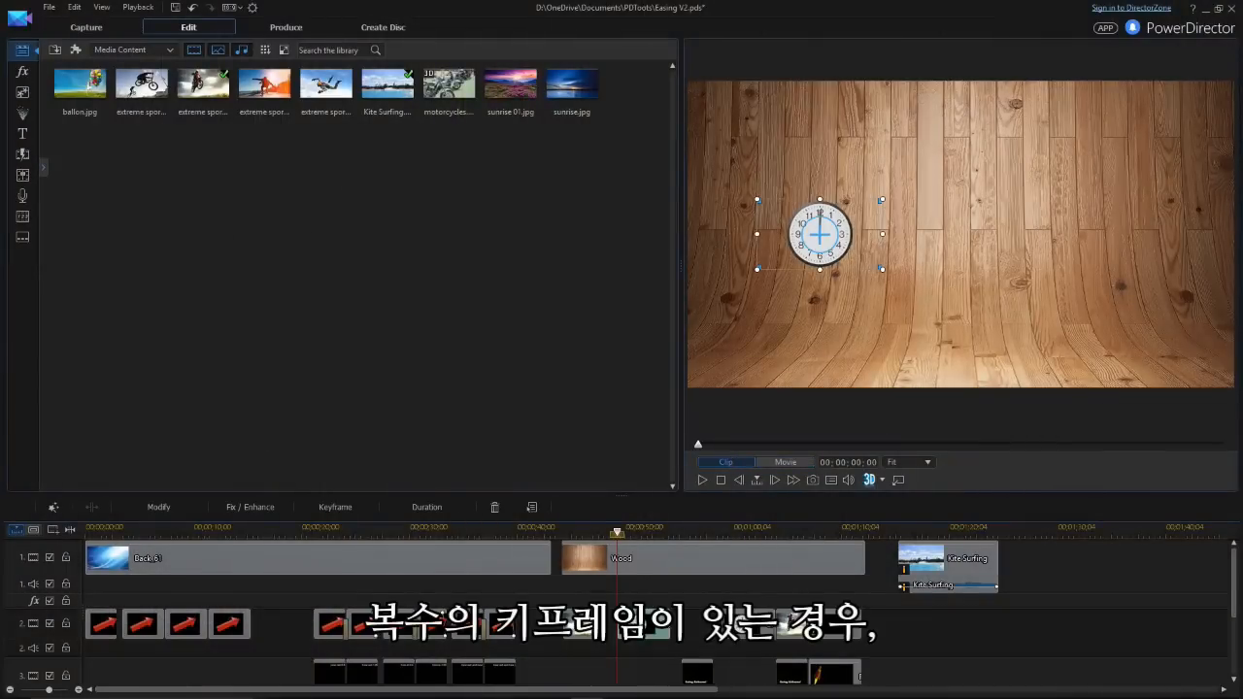
{"action": "left_click", "coordinate": [166, 514]}
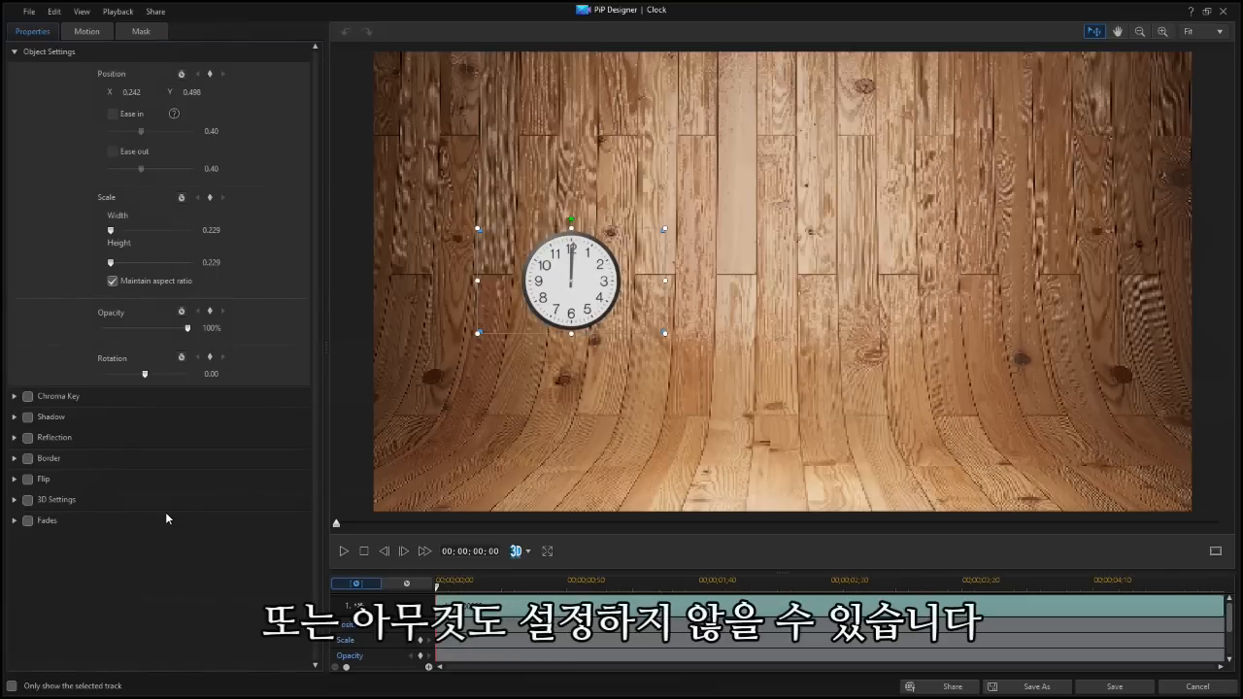
{"action": "left_click", "coordinate": [90, 32]}
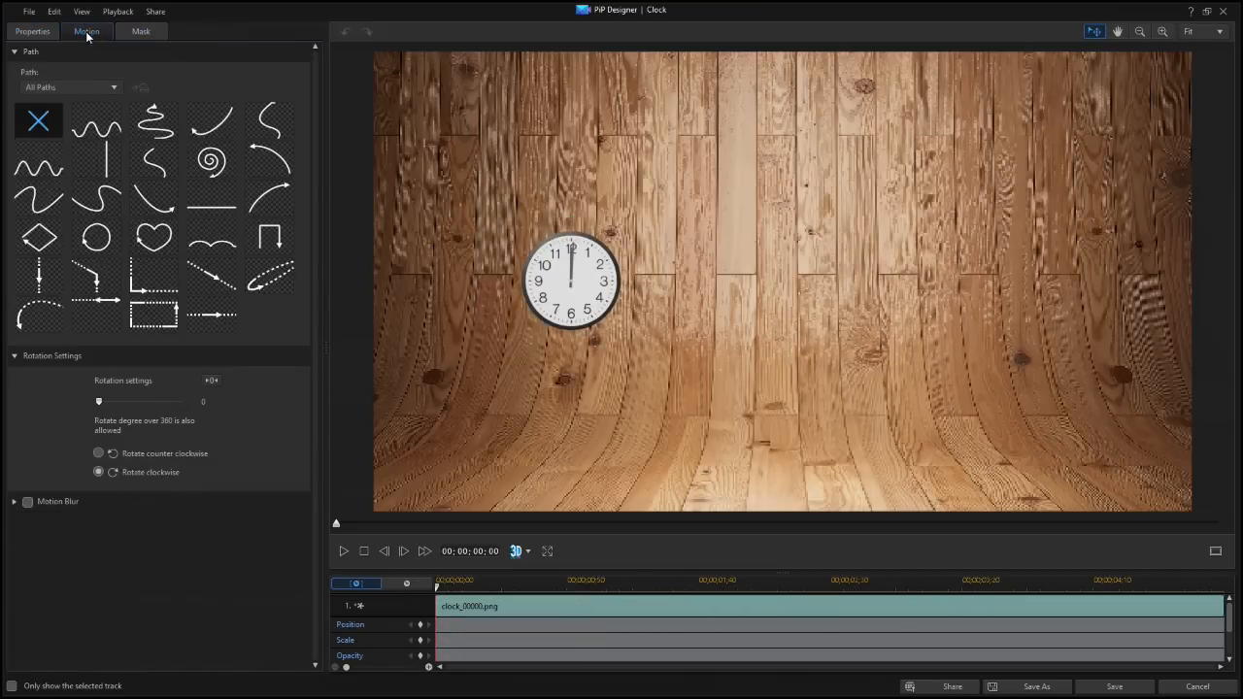
{"action": "left_click", "coordinate": [39, 245]}
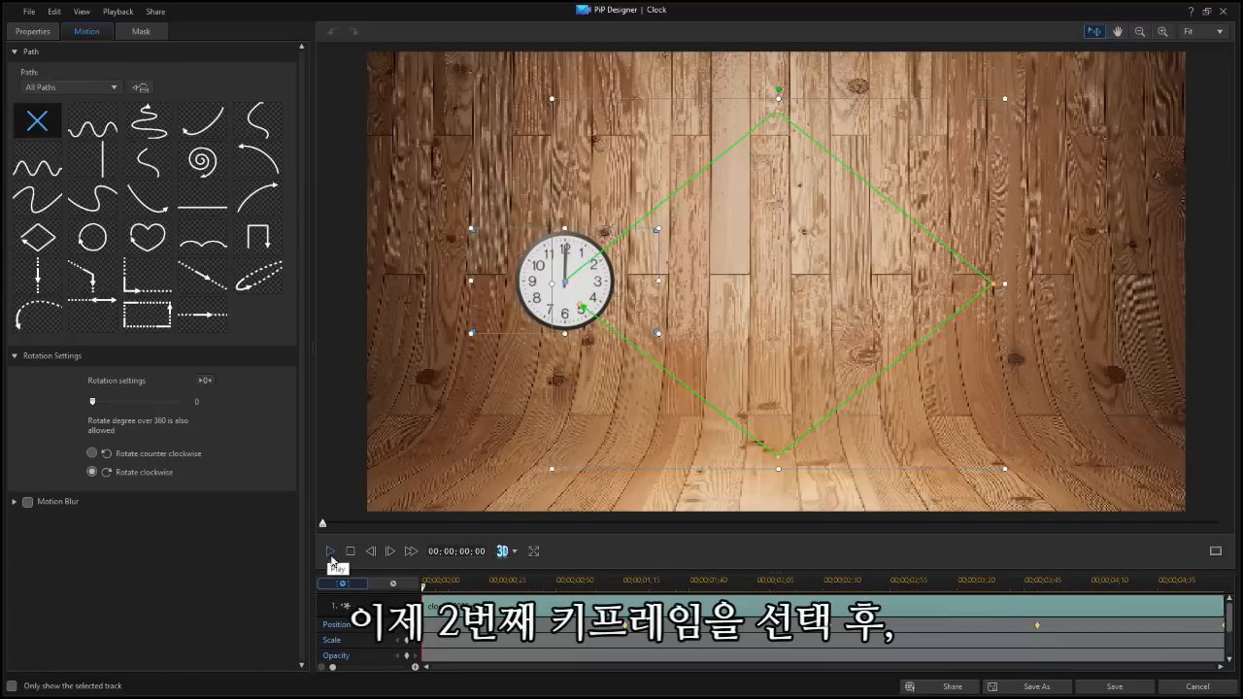
Enable Ease in on the clock's second position keyframe and set its strength to 0.70
{"action": "left_click", "coordinate": [416, 624]}
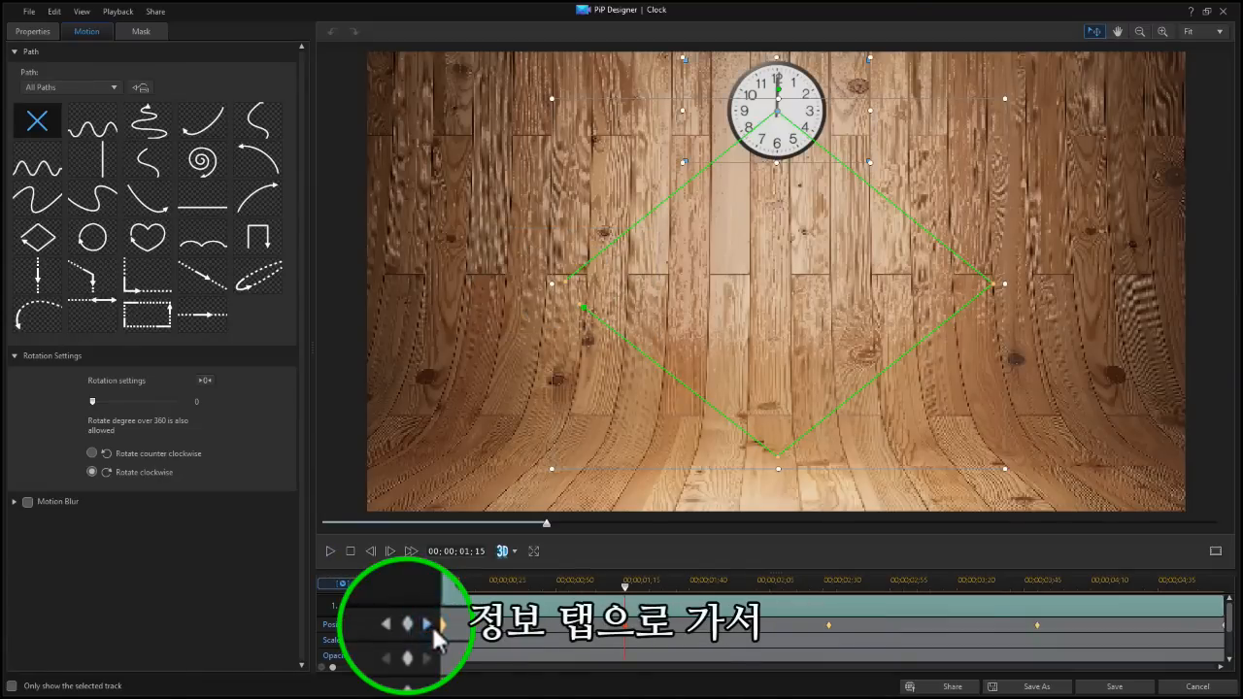
{"action": "left_click", "coordinate": [37, 35]}
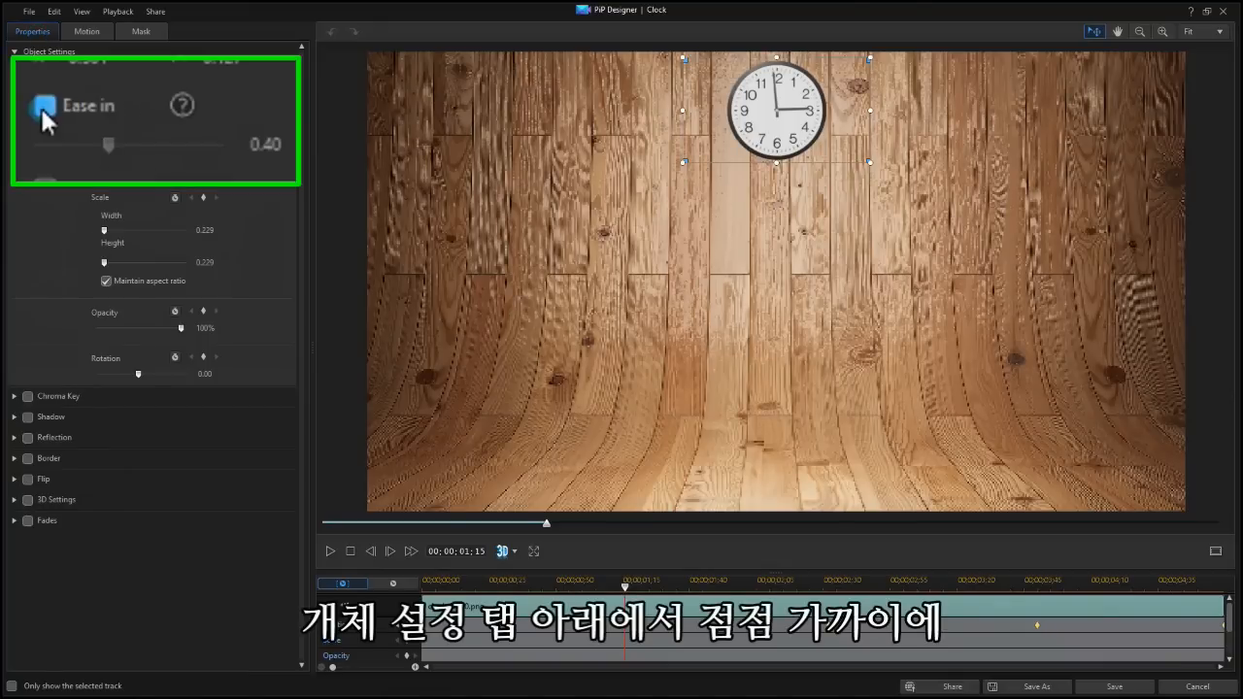
{"action": "left_click", "coordinate": [106, 115]}
{"action": "left_click_drag", "start_coordinate": [121, 153], "coordinate": [166, 167]}
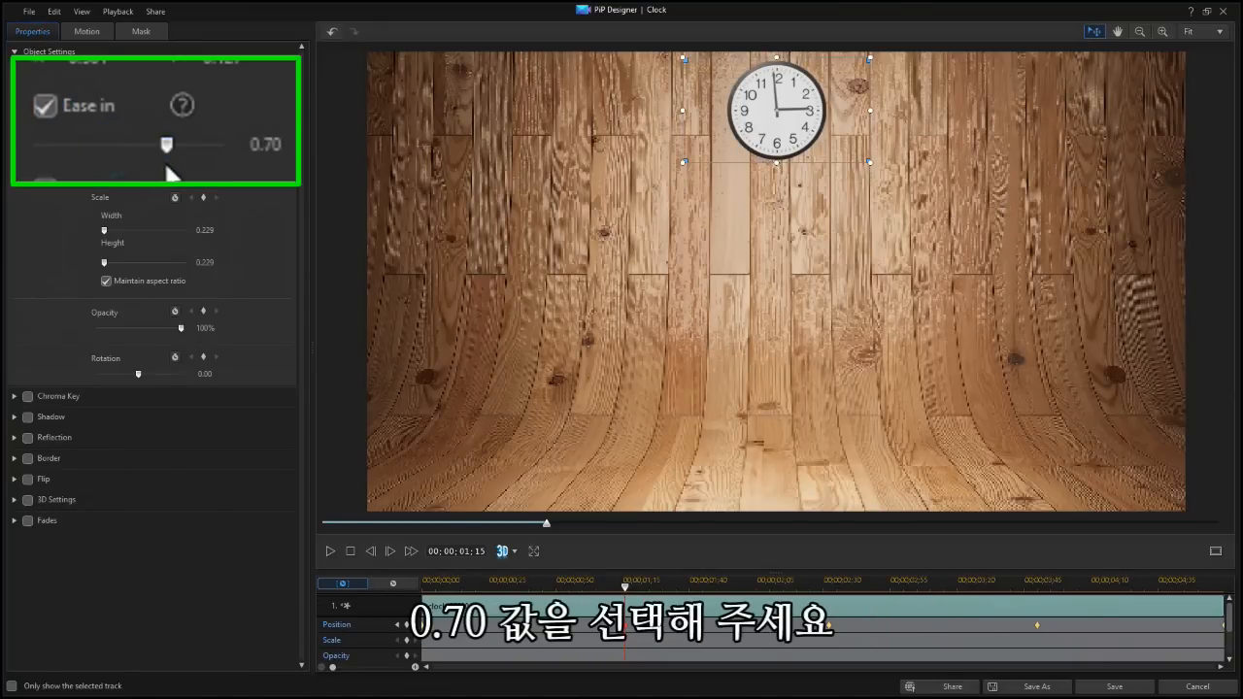
Copy the second position keyframe's settings onto the third keyframe and bring up the options for the fourth
{"action": "left_click", "coordinate": [415, 624]}
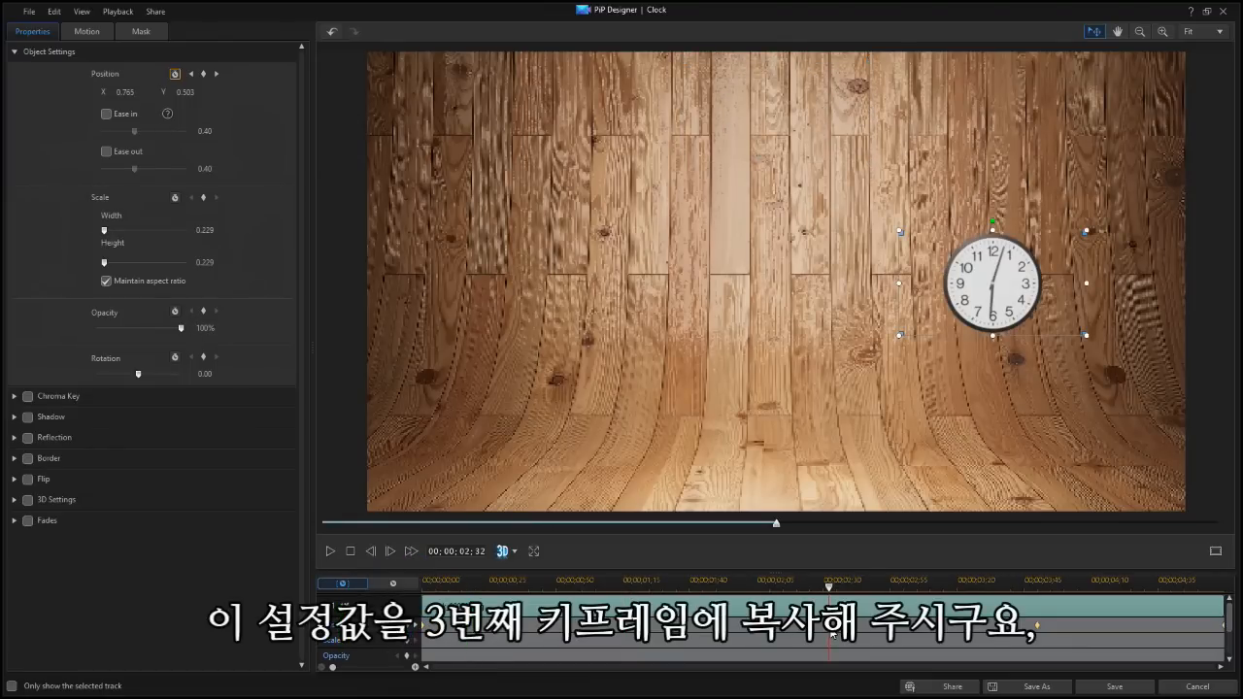
{"action": "right_click", "coordinate": [830, 627]}
{"action": "left_click", "coordinate": [854, 568]}
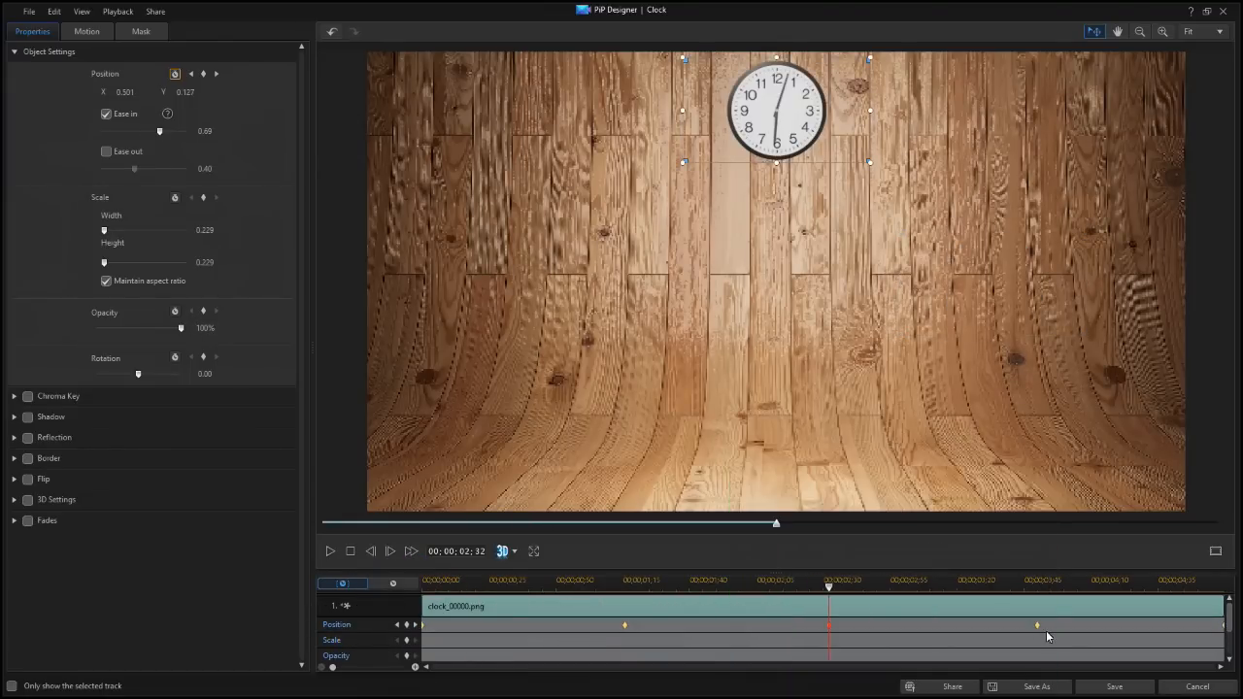
{"action": "right_click", "coordinate": [1037, 625]}
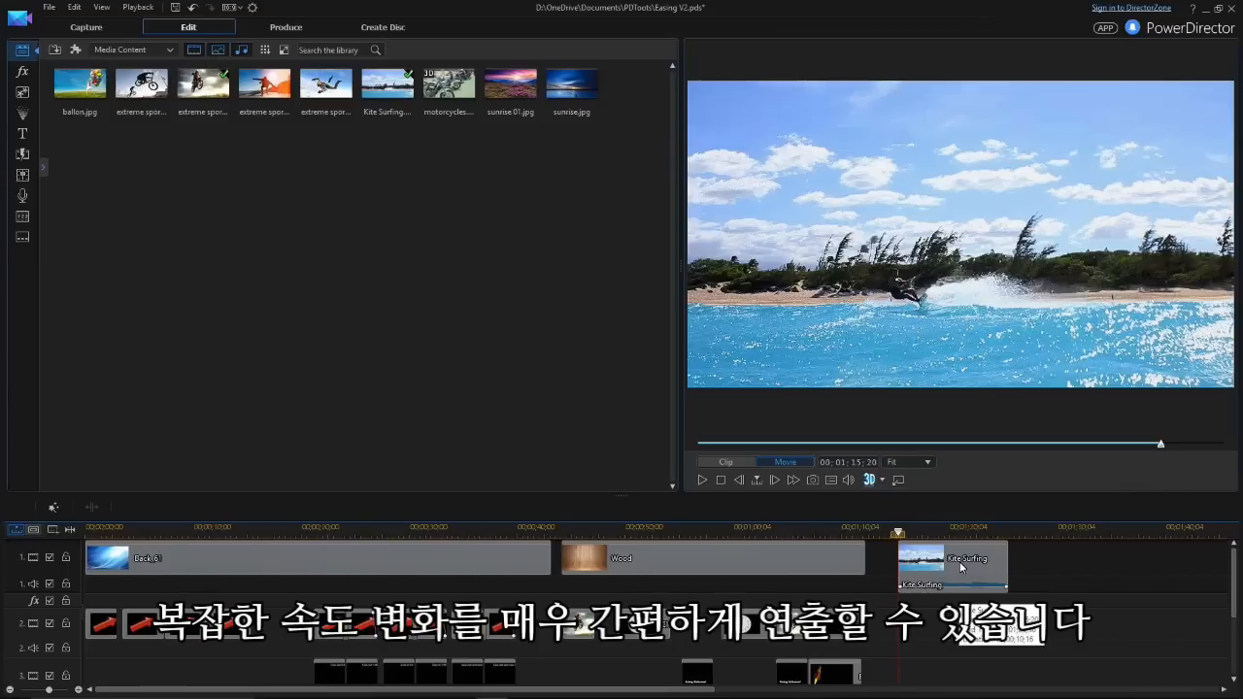
Enable Video Speed in the Power Tools for the Kite Surfing clip and open its speed adjustment
{"action": "left_click", "coordinate": [959, 562]}
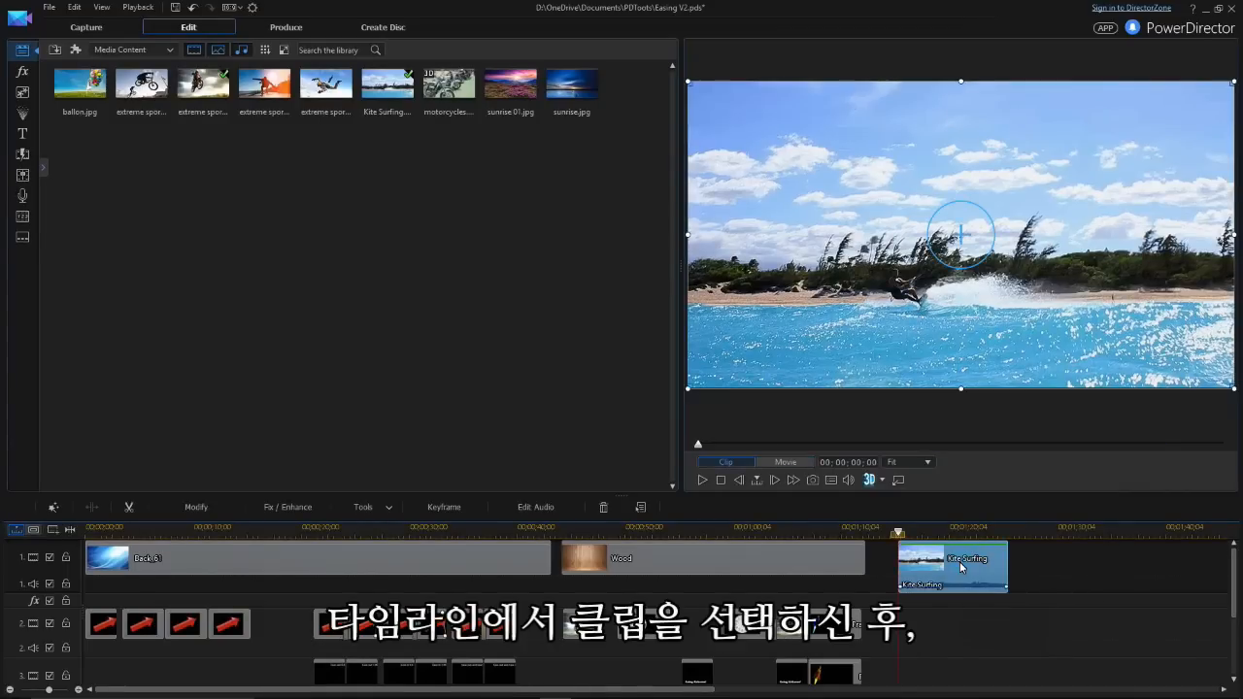
{"action": "left_click", "coordinate": [369, 507]}
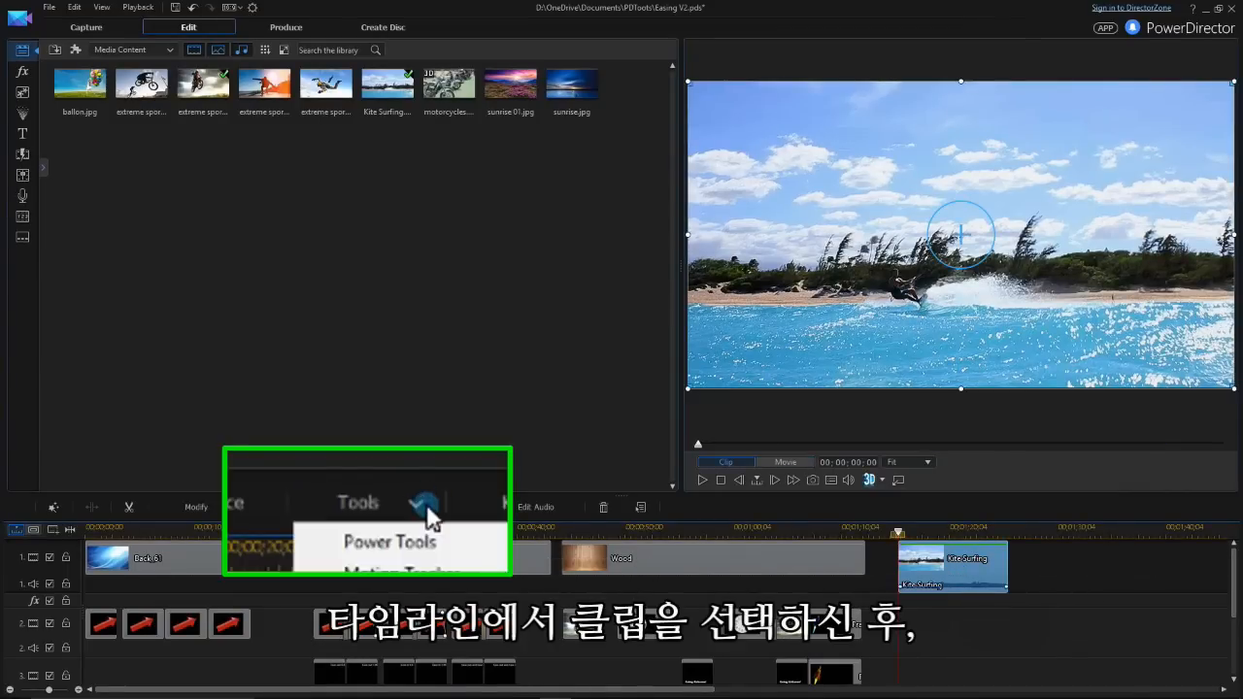
{"action": "left_click", "coordinate": [372, 516]}
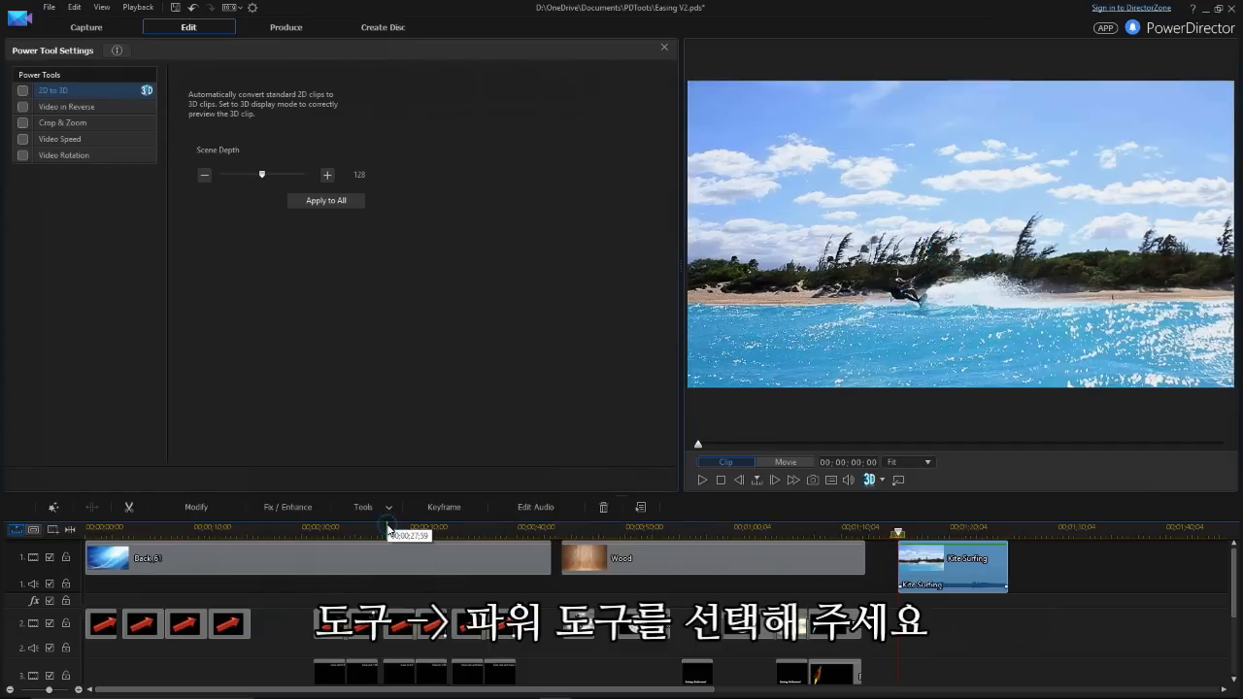
{"action": "left_click", "coordinate": [23, 154]}
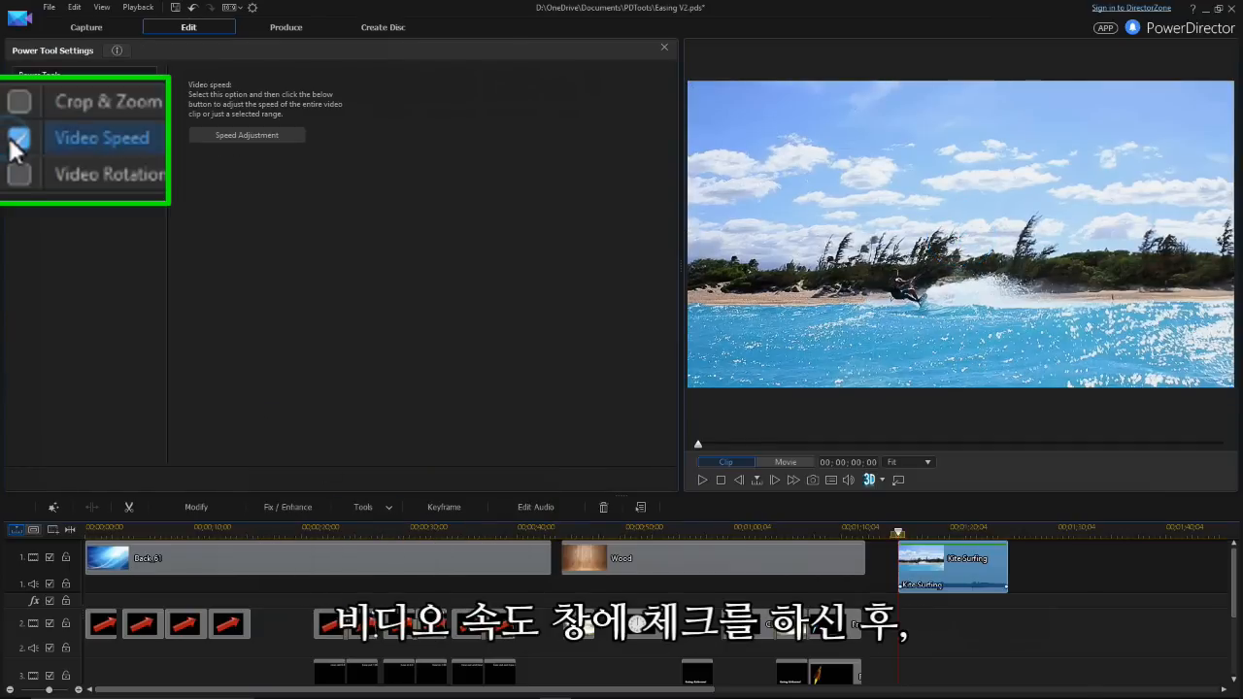
{"action": "left_click", "coordinate": [297, 135]}
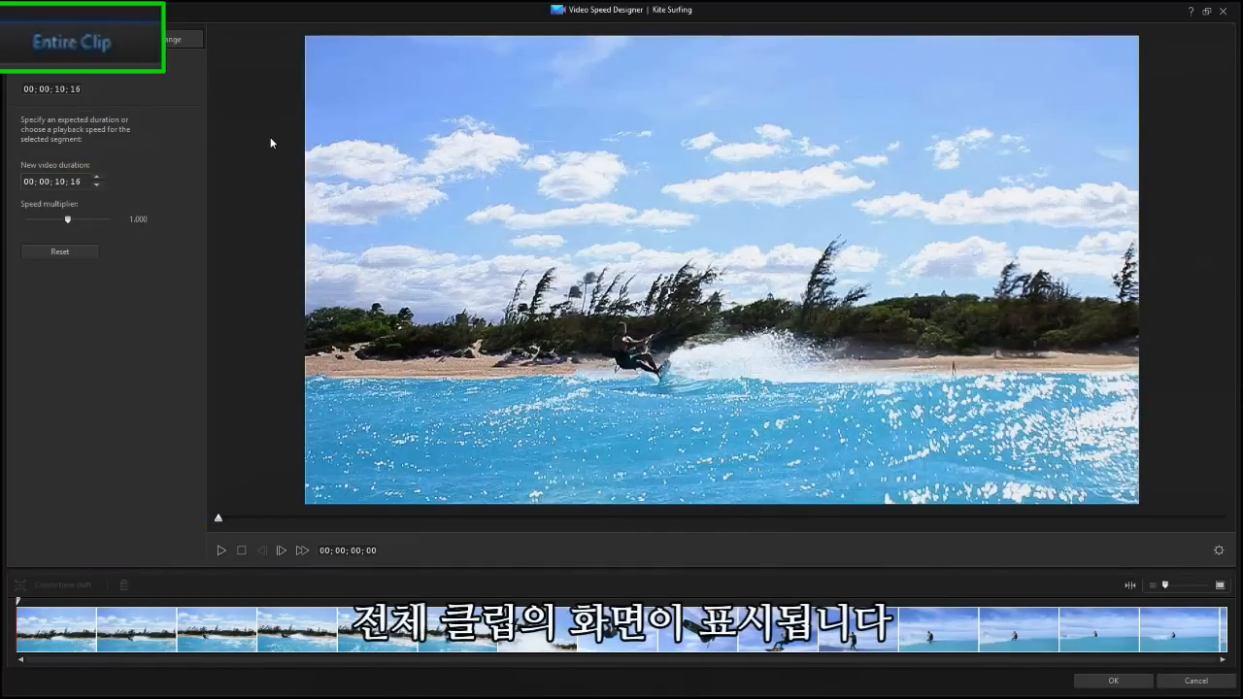
Create a time shift on a selected range of the clip, spanning the jump from 00;00;04;10 to 00;00;06;32
{"action": "left_click", "coordinate": [153, 42]}
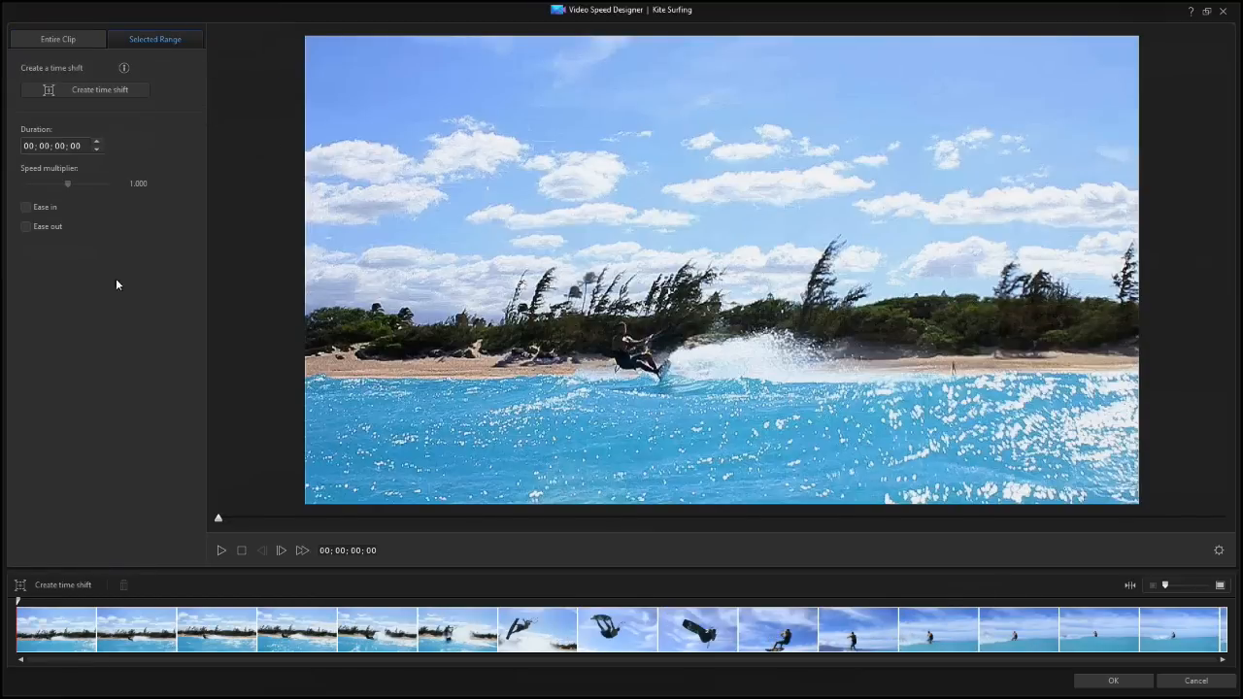
{"action": "left_click_drag", "start_coordinate": [21, 606], "coordinate": [493, 622]}
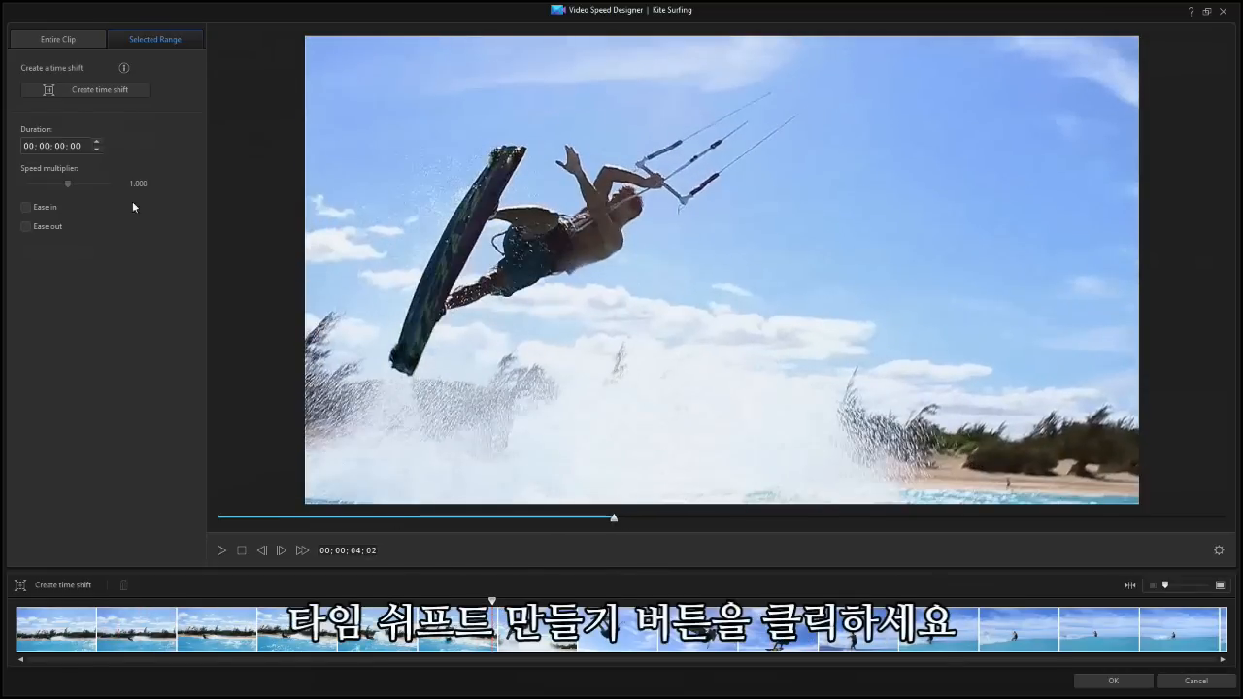
{"action": "left_click", "coordinate": [134, 92]}
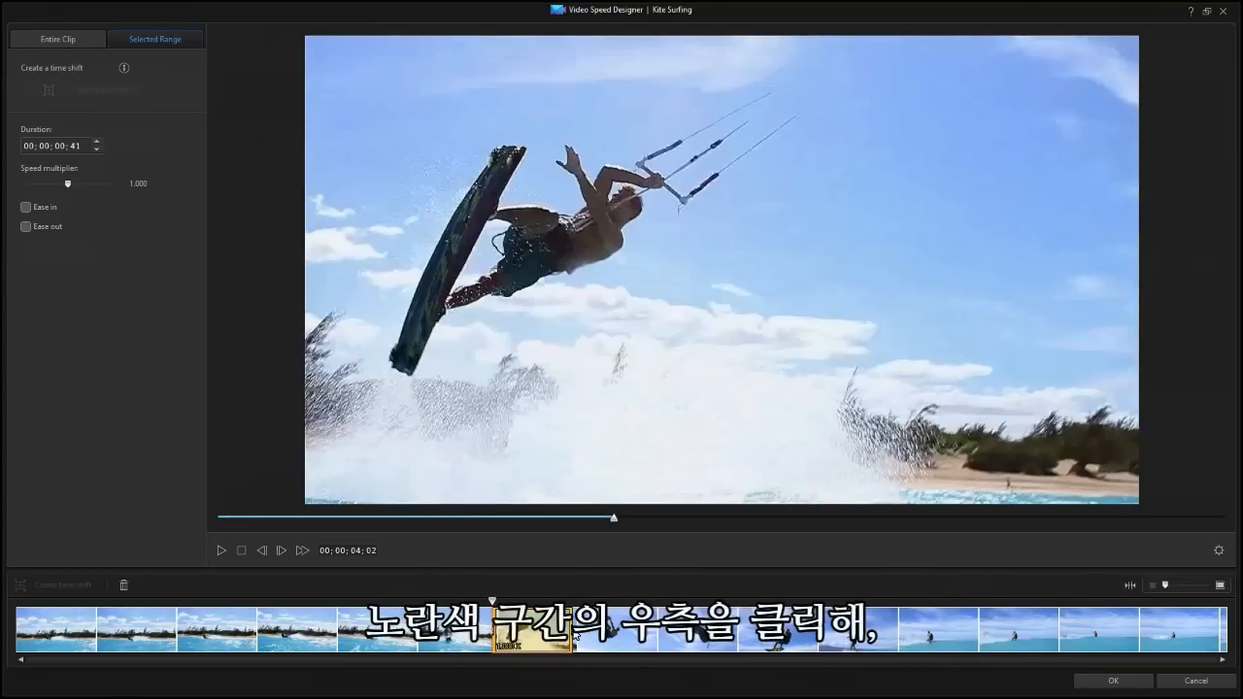
{"action": "left_click_drag", "start_coordinate": [574, 637], "coordinate": [789, 659]}
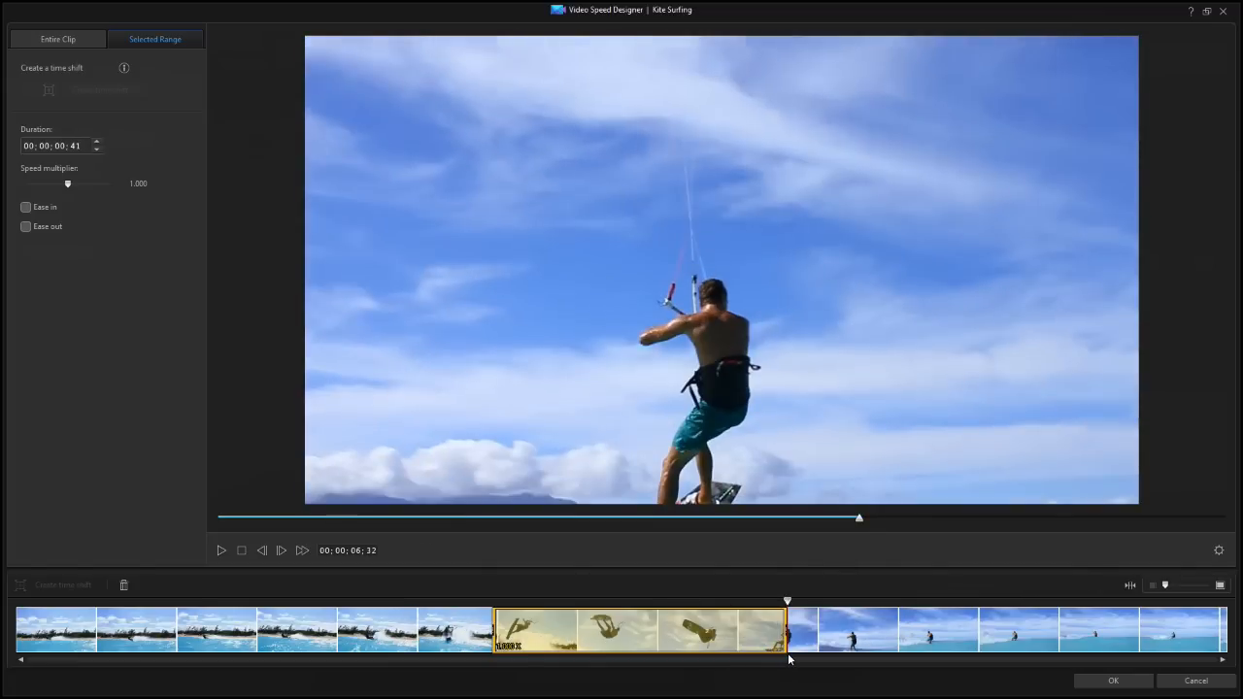
{"action": "left_click_drag", "start_coordinate": [497, 631], "coordinate": [512, 636]}
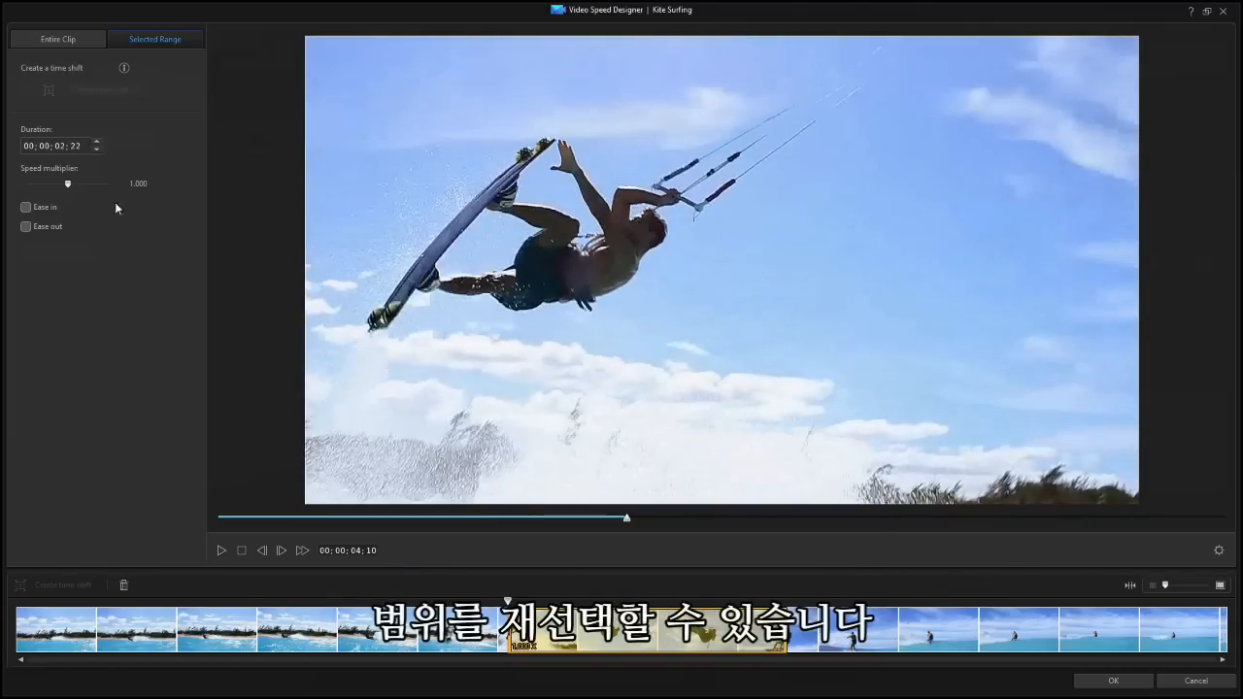
Try the time shift with a duration of 00;00;10;00 and with the speed multiplier at 0.100 and 100.000
{"action": "left_click", "coordinate": [82, 146]}
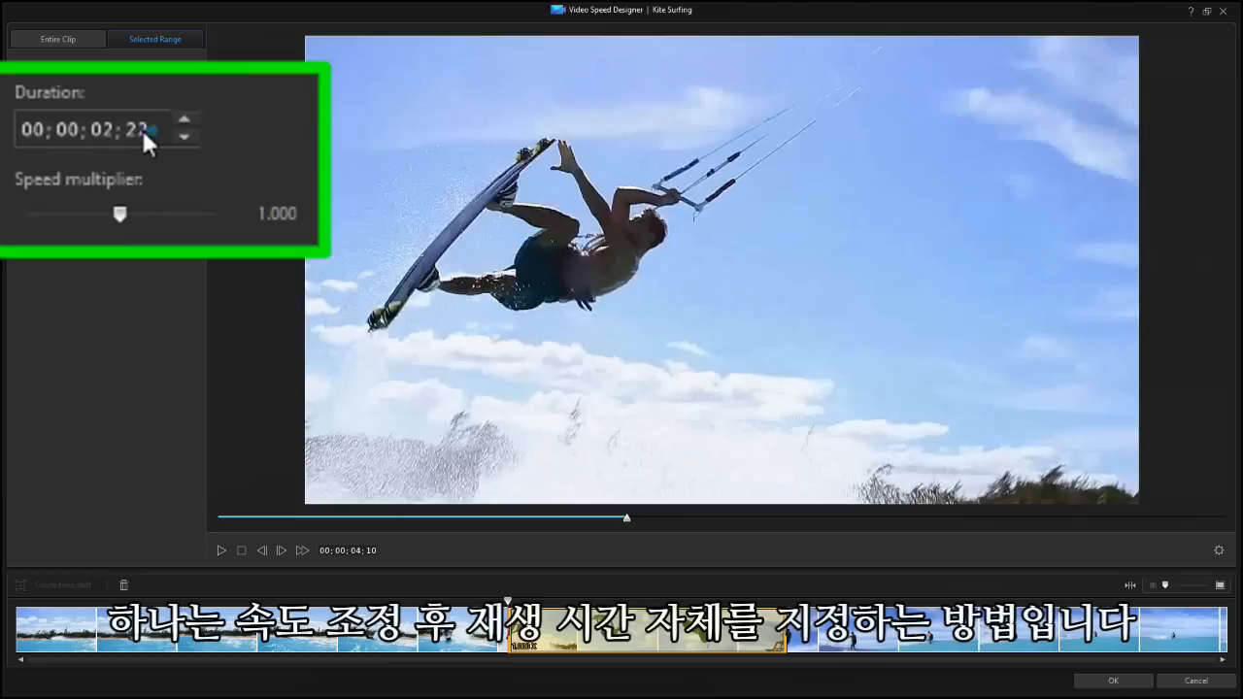
{"action": "left_click", "coordinate": [62, 148]}
{"action": "type", "text": "10; 00"}
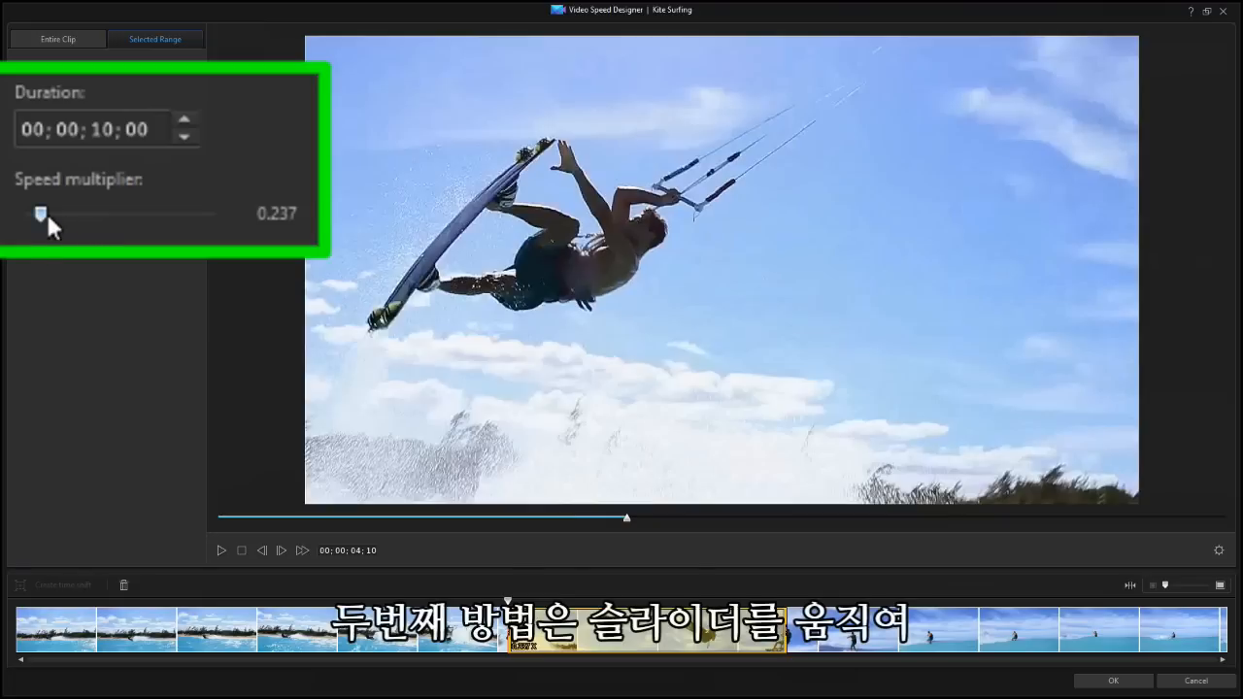
{"action": "left_click_drag", "start_coordinate": [43, 209], "coordinate": [1, 221]}
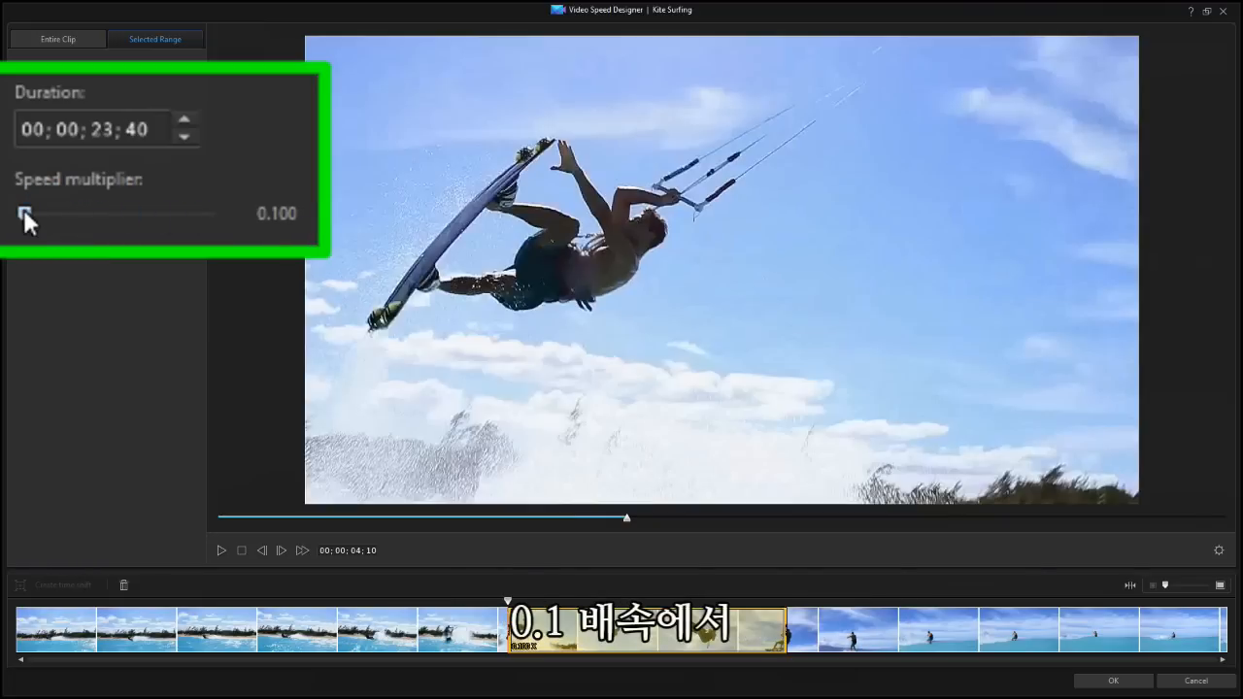
{"action": "left_click_drag", "start_coordinate": [23, 209], "coordinate": [309, 239]}
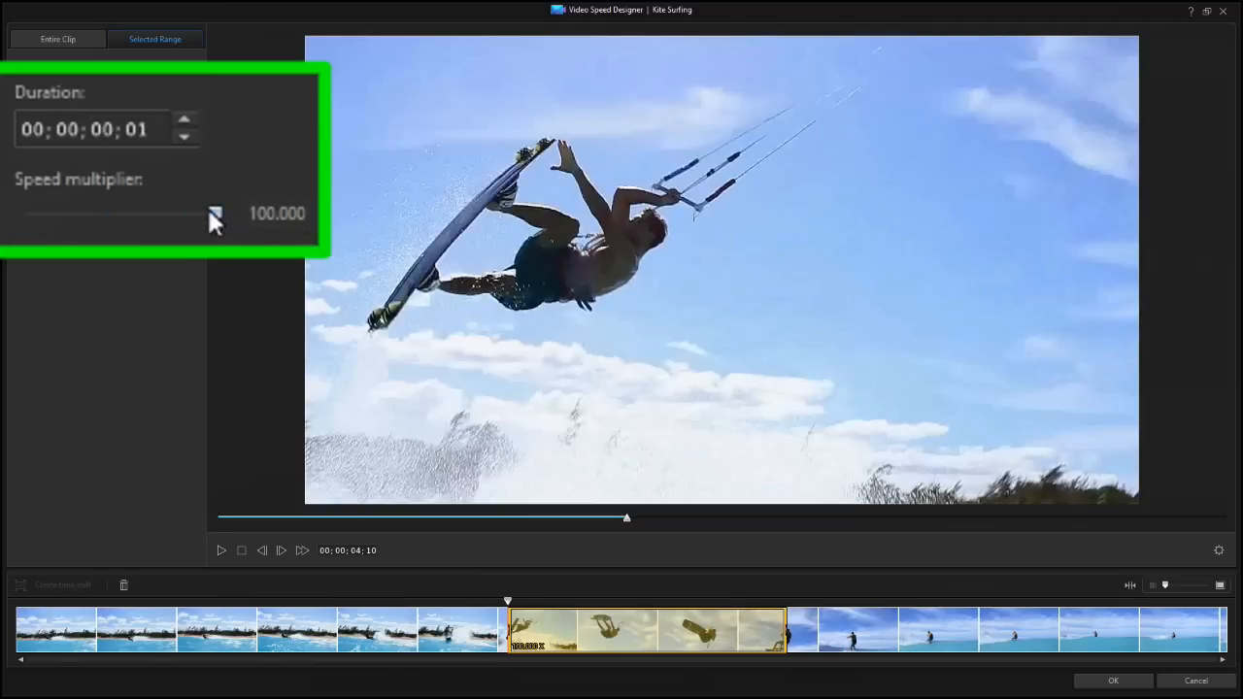
Set the time shift's speed multiplier to 0.310 and enable both Ease out and Ease in
{"action": "left_click_drag", "start_coordinate": [209, 211], "coordinate": [44, 221]}
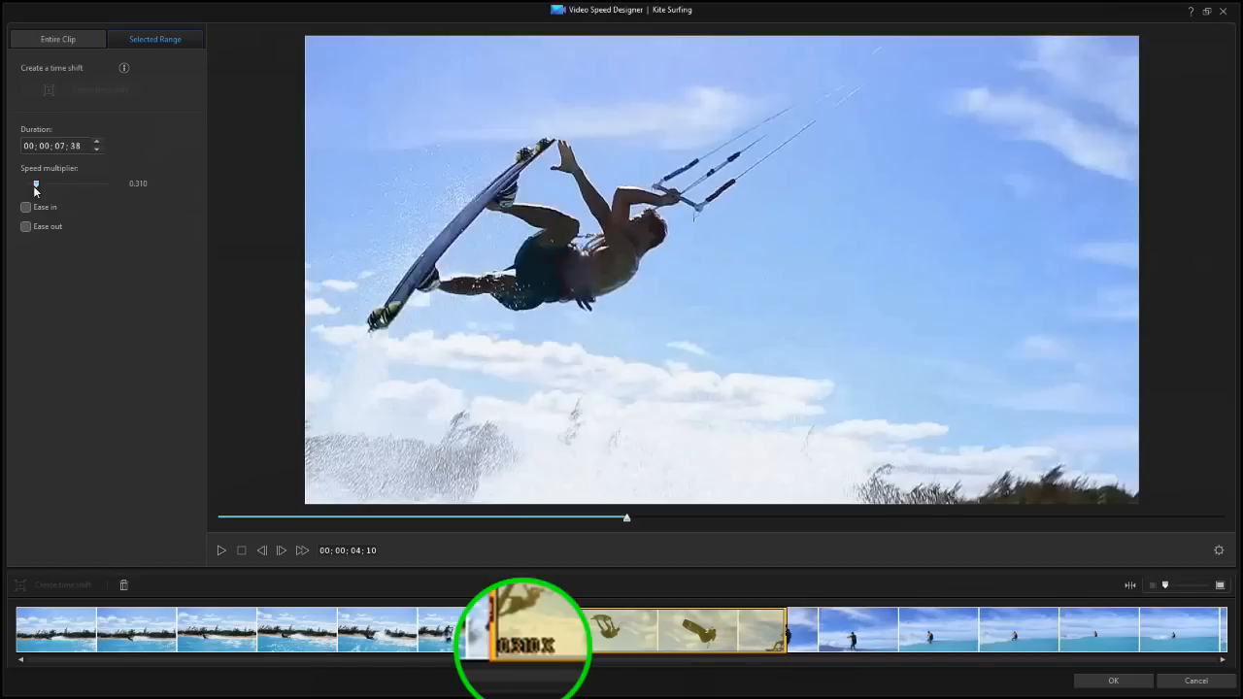
{"action": "left_click", "coordinate": [26, 241]}
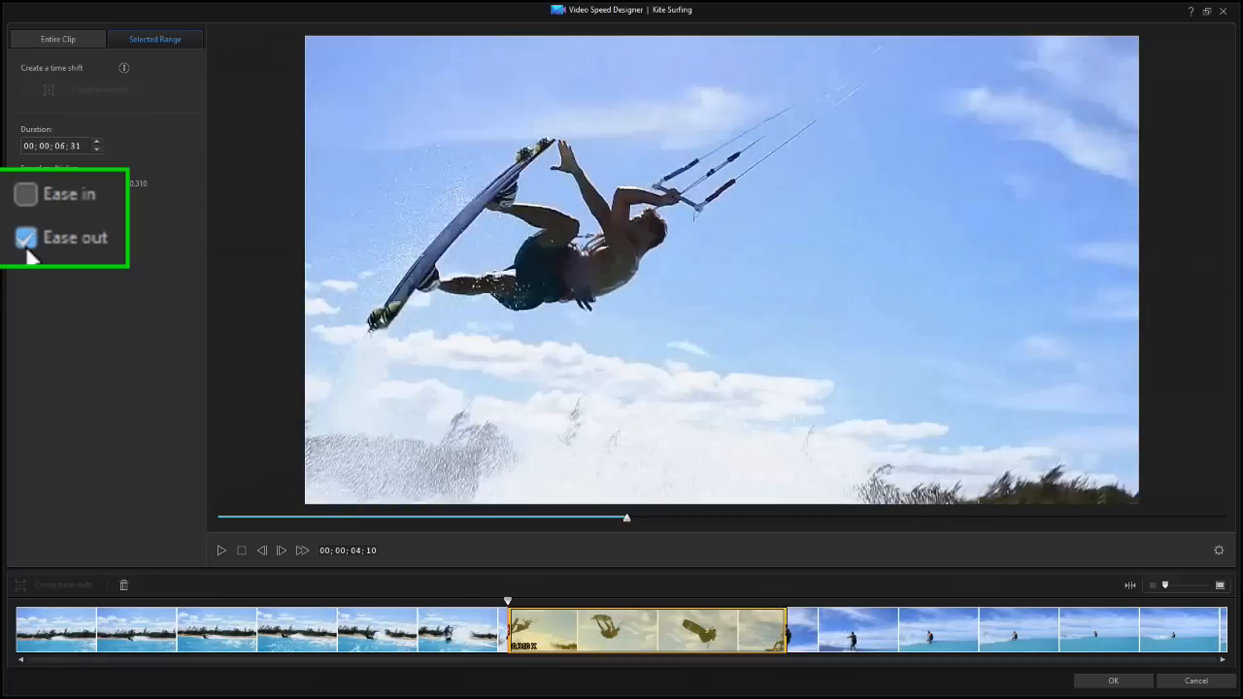
{"action": "left_click", "coordinate": [25, 194]}
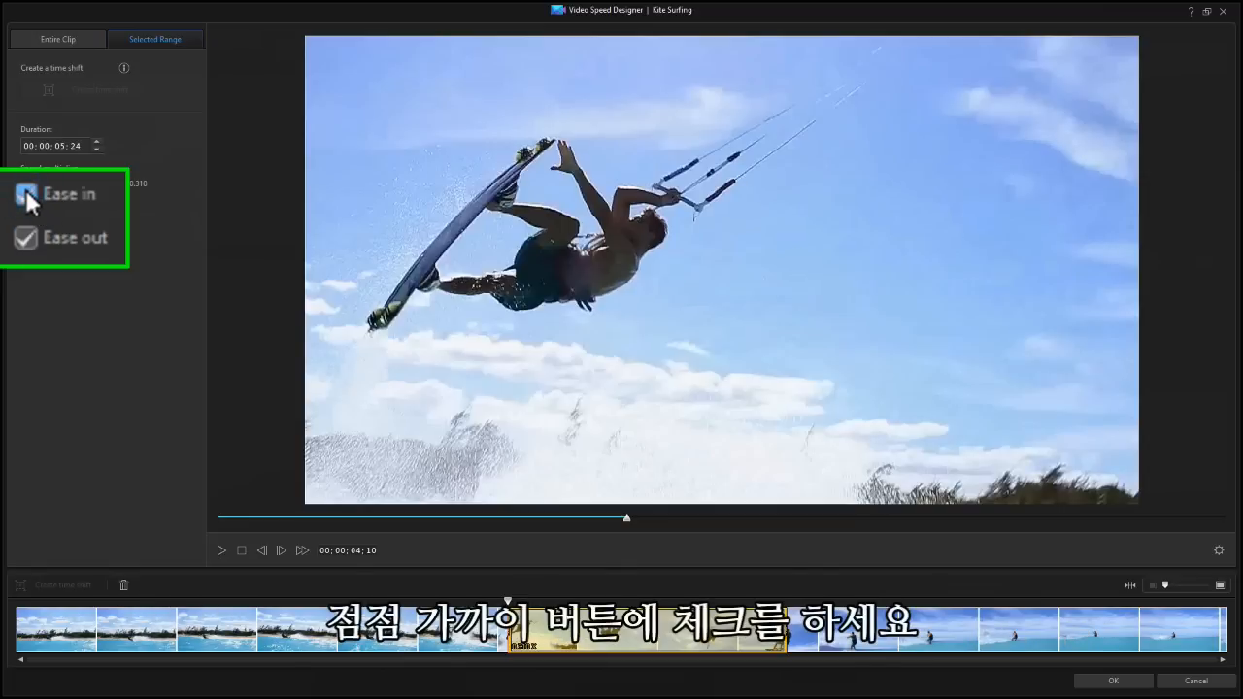
Add a second time shift from the clip's start to 00;00;03;53 and set its speed multiplier to 26.360
{"action": "left_click", "coordinate": [76, 602]}
{"action": "left_click_drag", "start_coordinate": [76, 602], "coordinate": [14, 607]}
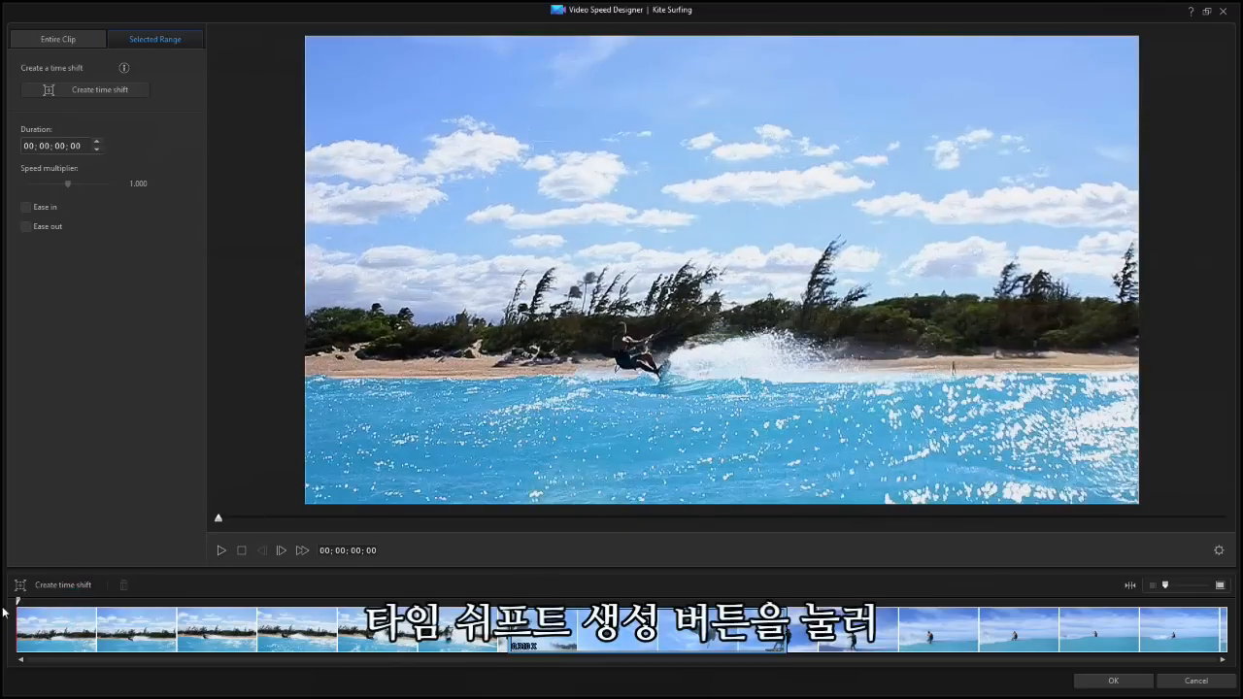
{"action": "left_click", "coordinate": [127, 587]}
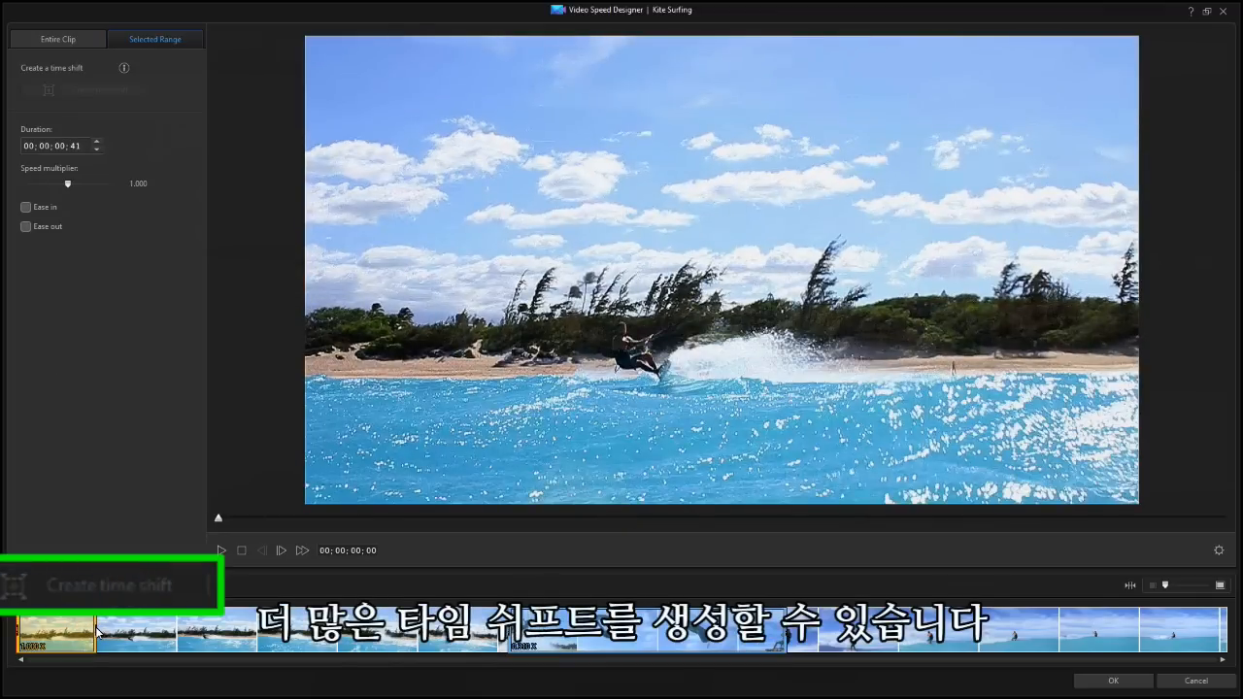
{"action": "left_click_drag", "start_coordinate": [96, 631], "coordinate": [470, 649]}
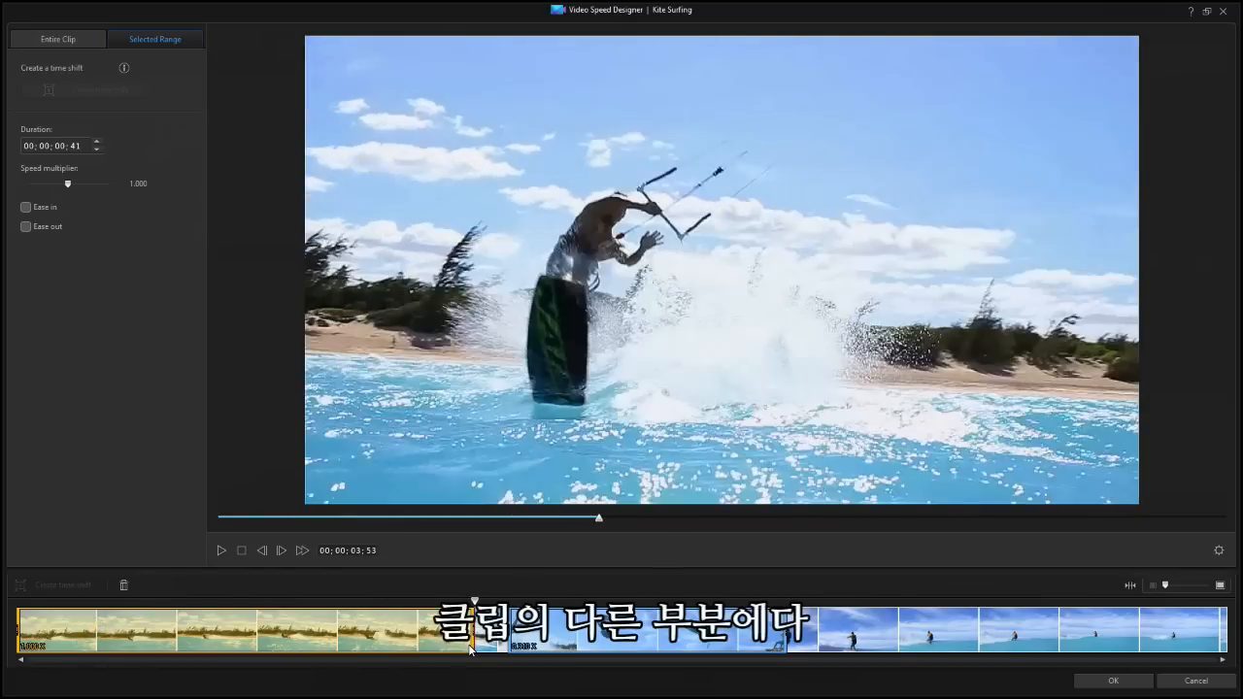
{"action": "left_click_drag", "start_coordinate": [68, 187], "coordinate": [85, 188]}
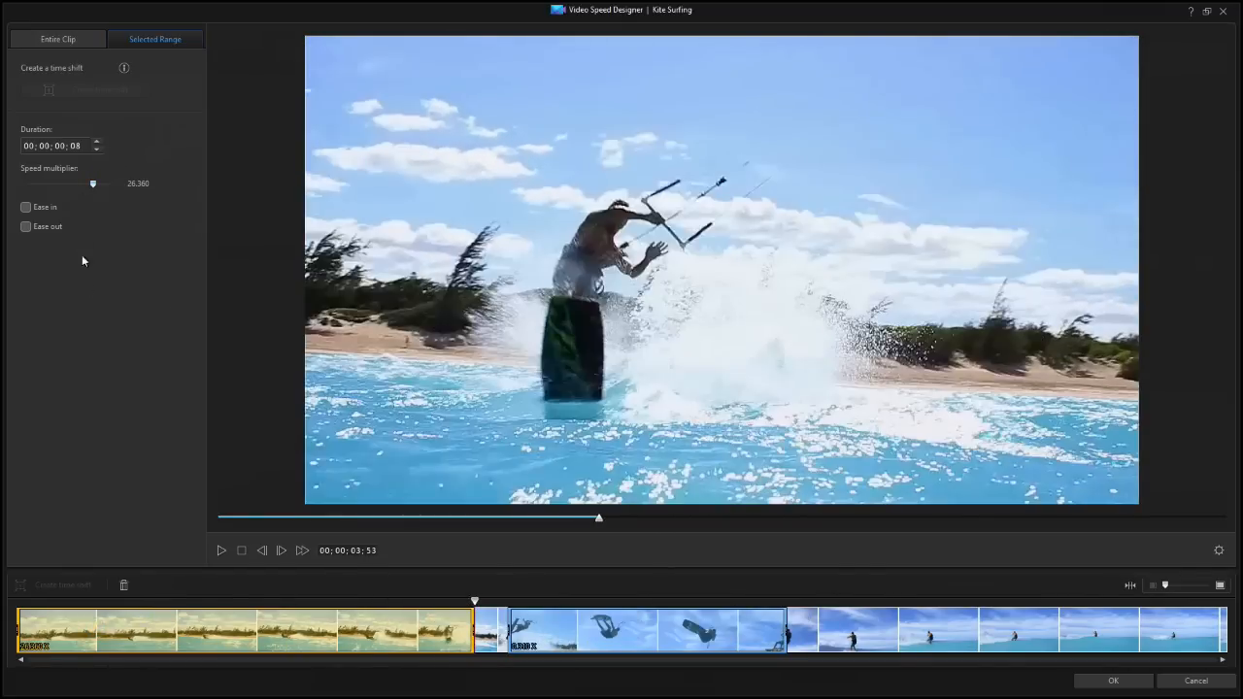
Delete the selected time shift at the beginning of the clip
{"action": "left_click", "coordinate": [126, 583]}
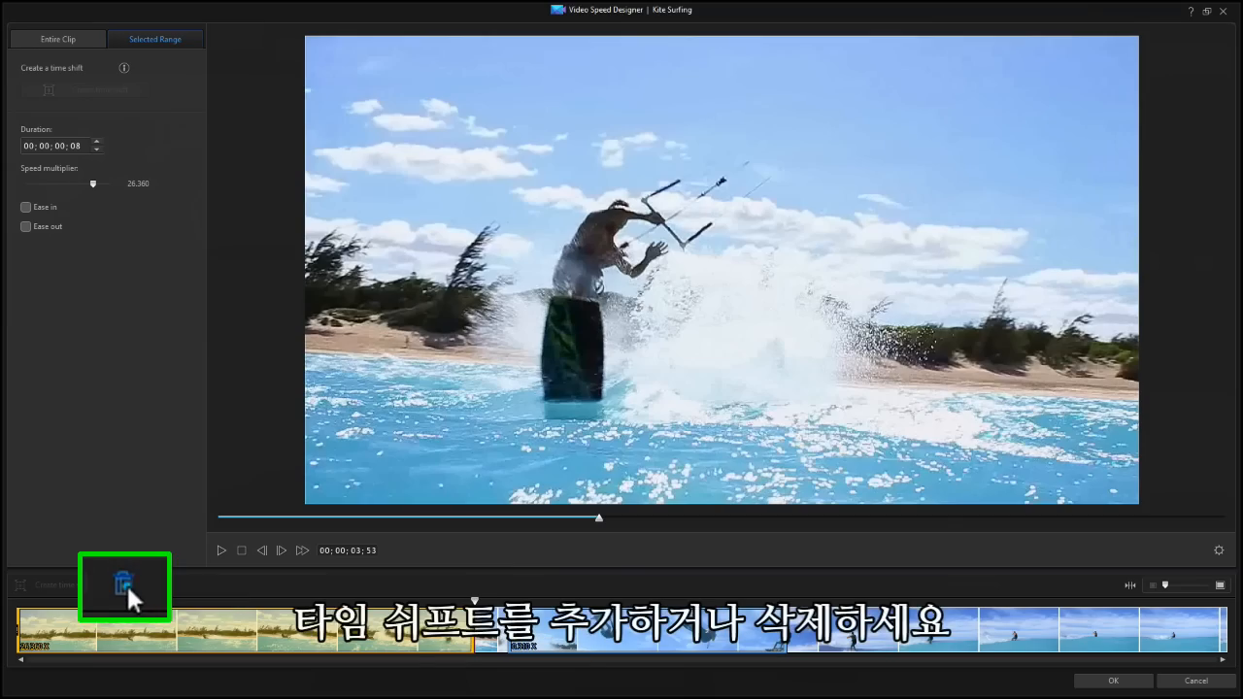